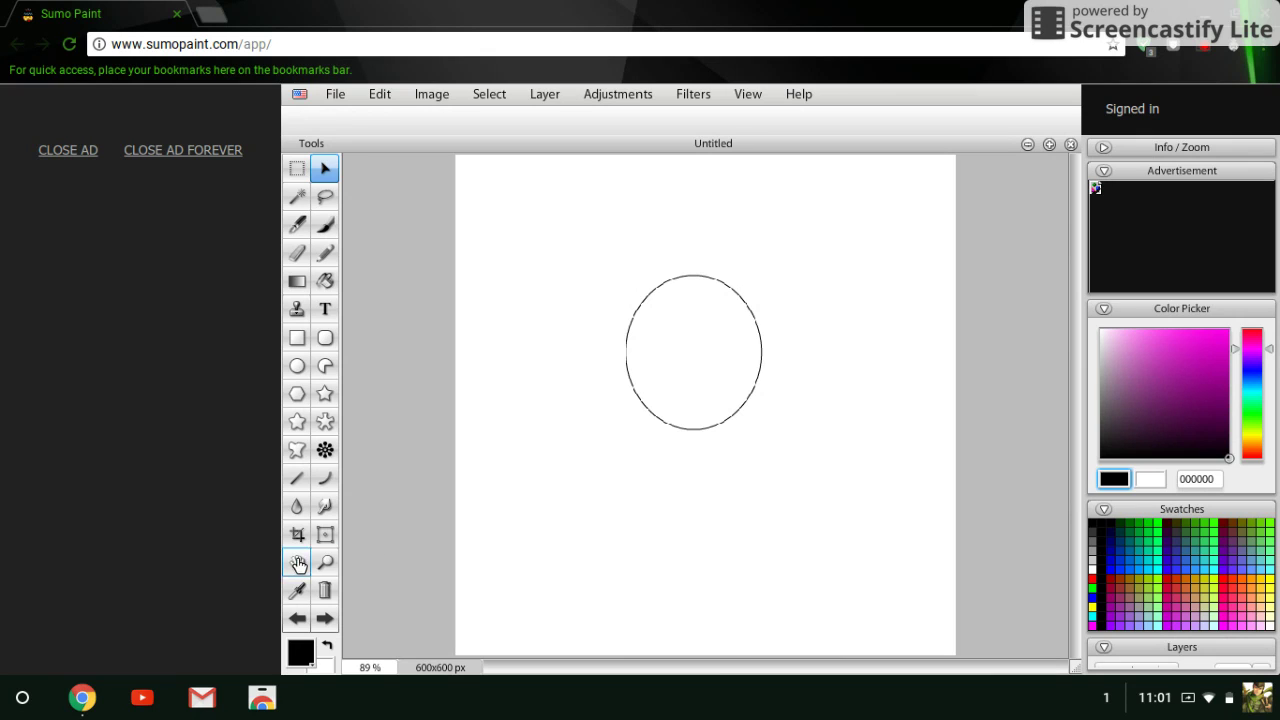
Thicken the left side of the oval by tracing over it with a 3 px black Ink tool stroke.
click(325, 562)
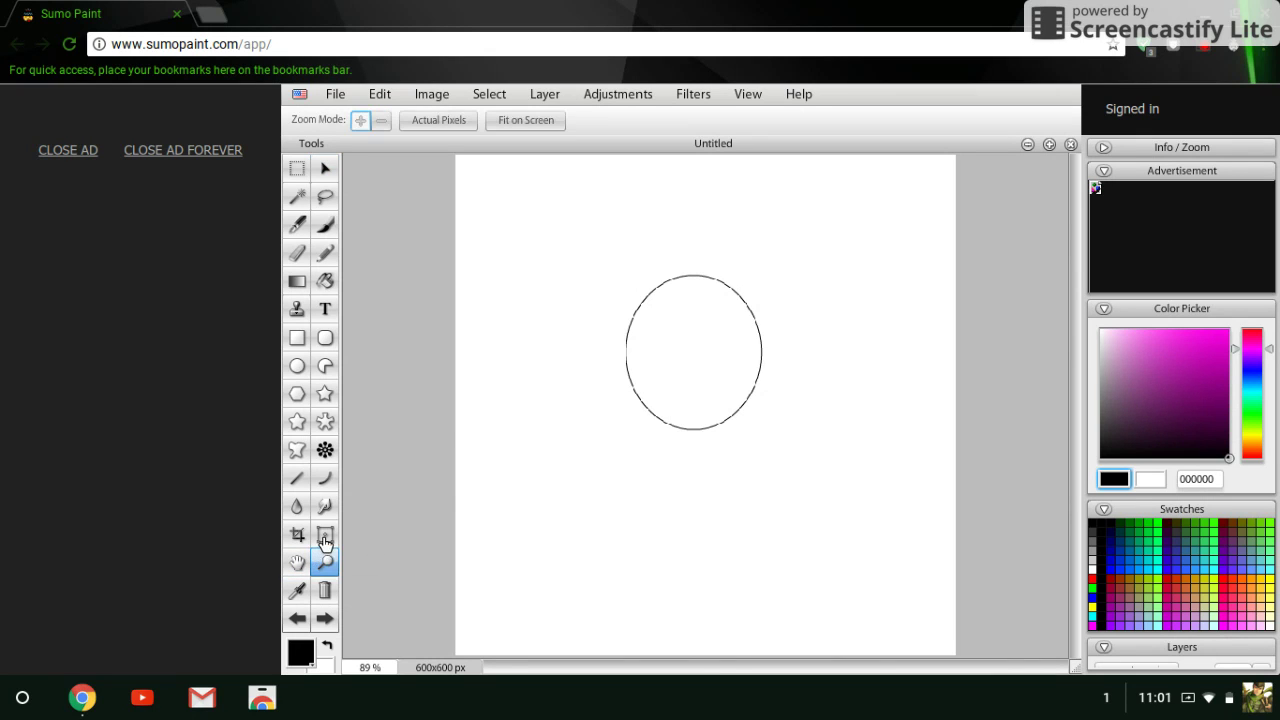
click(652, 382)
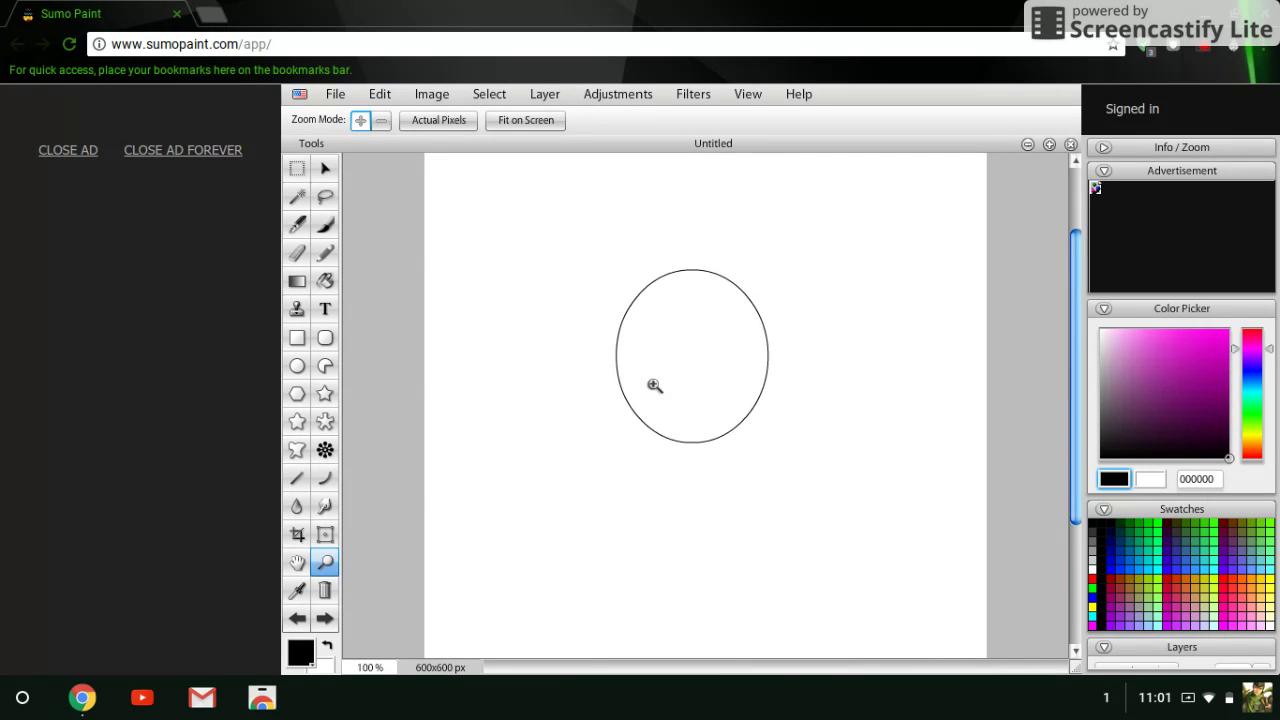
click(652, 385)
click(652, 385)
click(652, 386)
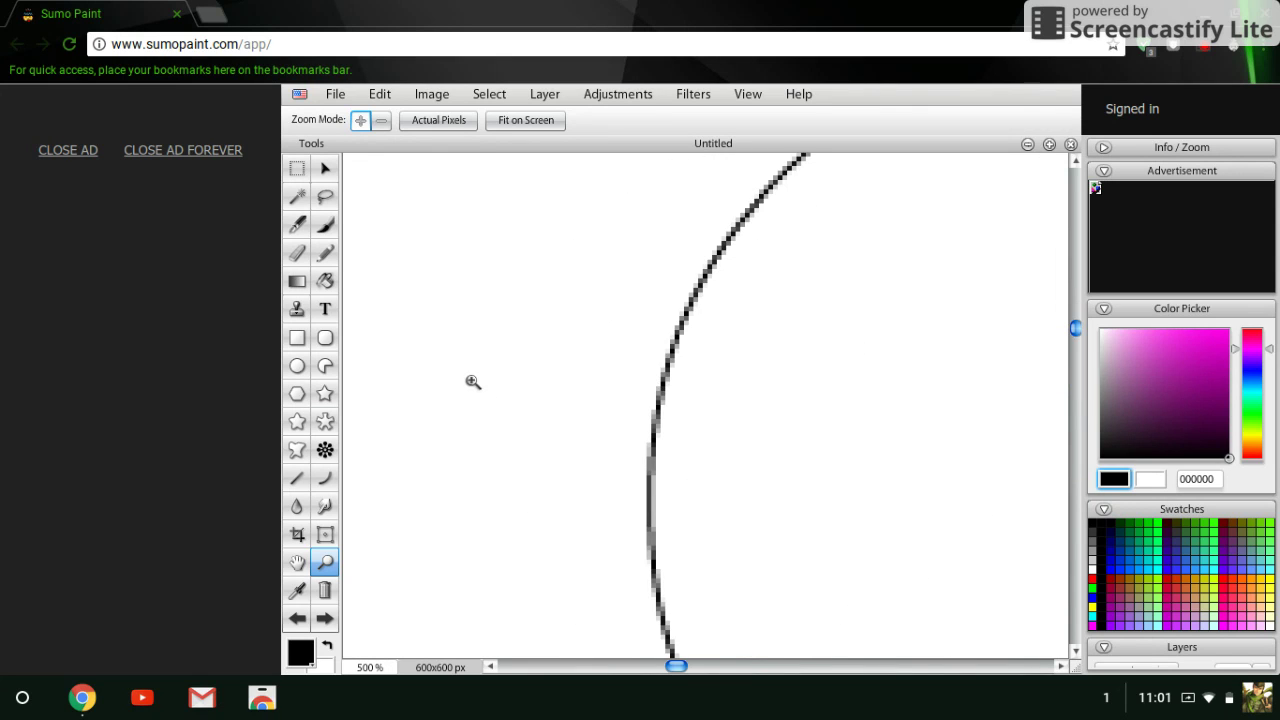
click(325, 251)
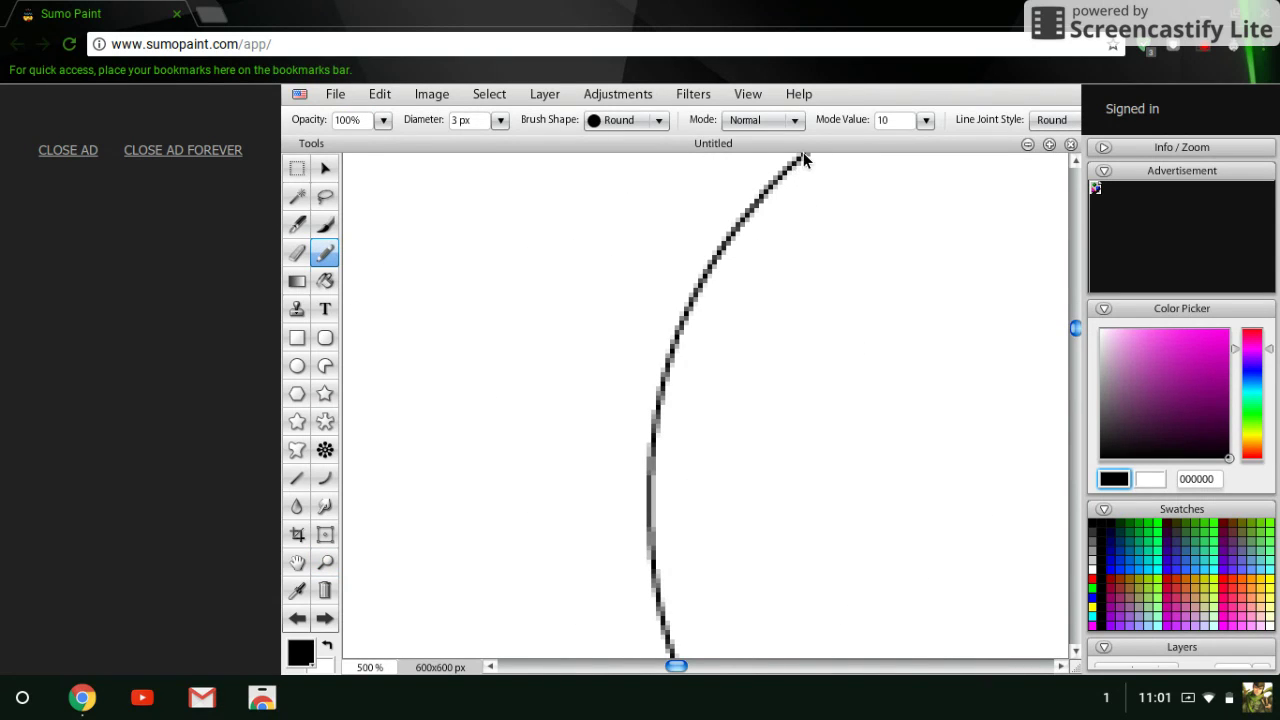
mouse_move(800, 160)
mouse_down()
mouse_move(695, 297)
mouse_move(663, 386)
mouse_move(645, 500)
mouse_move(684, 660)
mouse_up()
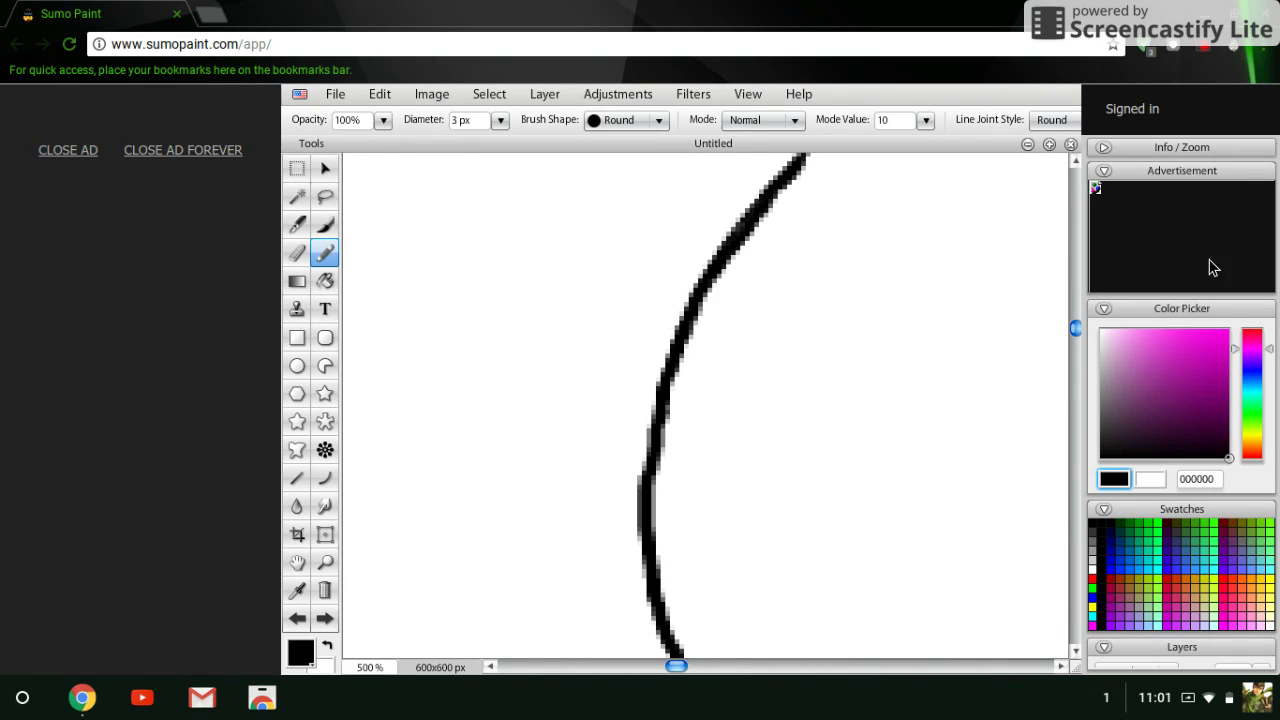
Trace over the bottom and right side of the oval with the 3 px black ink line.
drag(1074, 322, 1074, 402)
drag(678, 666, 757, 667)
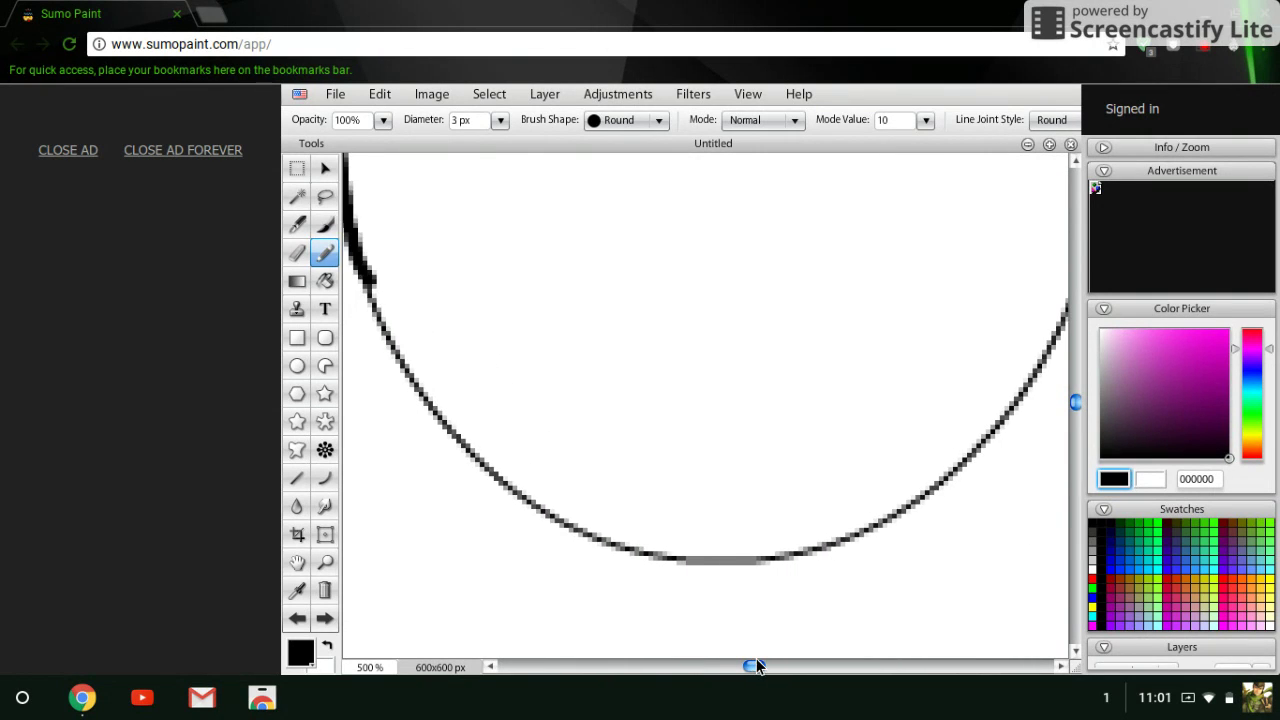
mouse_move(368, 278)
mouse_down()
mouse_move(441, 421)
mouse_move(557, 526)
mouse_move(624, 556)
mouse_move(733, 574)
mouse_move(799, 566)
mouse_move(897, 511)
mouse_move(1016, 396)
mouse_move(1066, 300)
mouse_up()
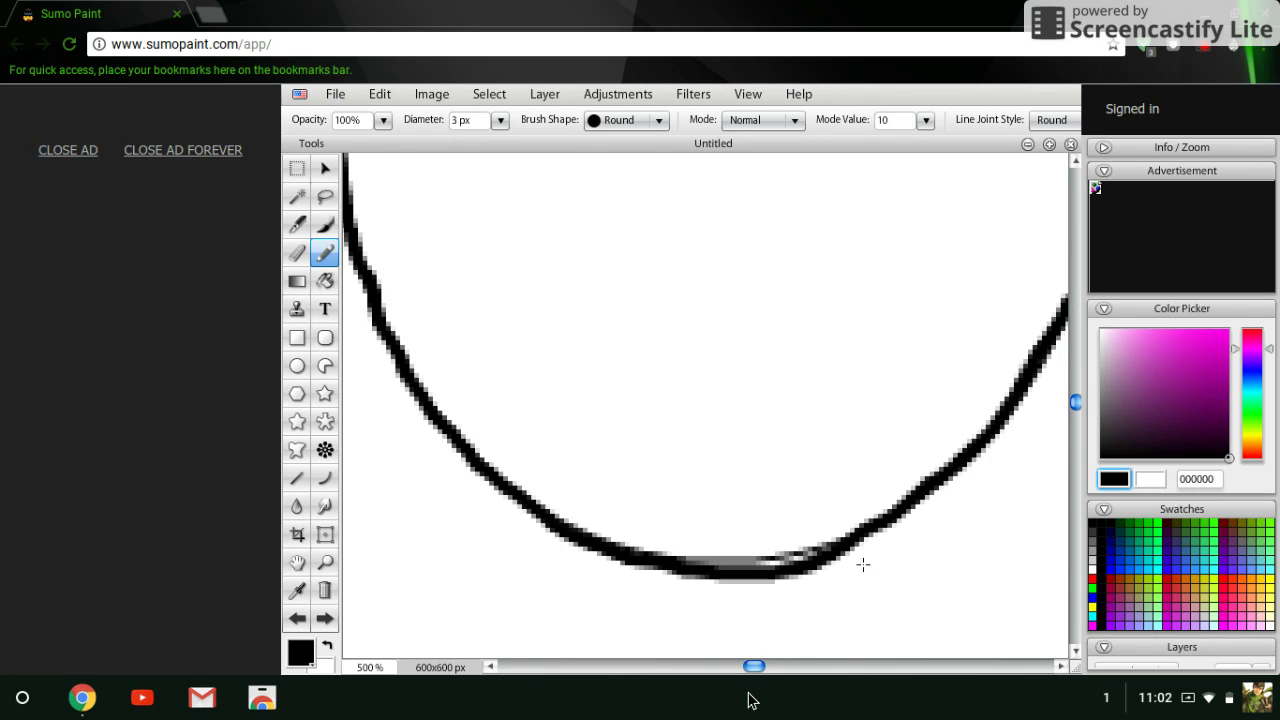
drag(755, 666, 867, 634)
drag(1075, 393, 1083, 323)
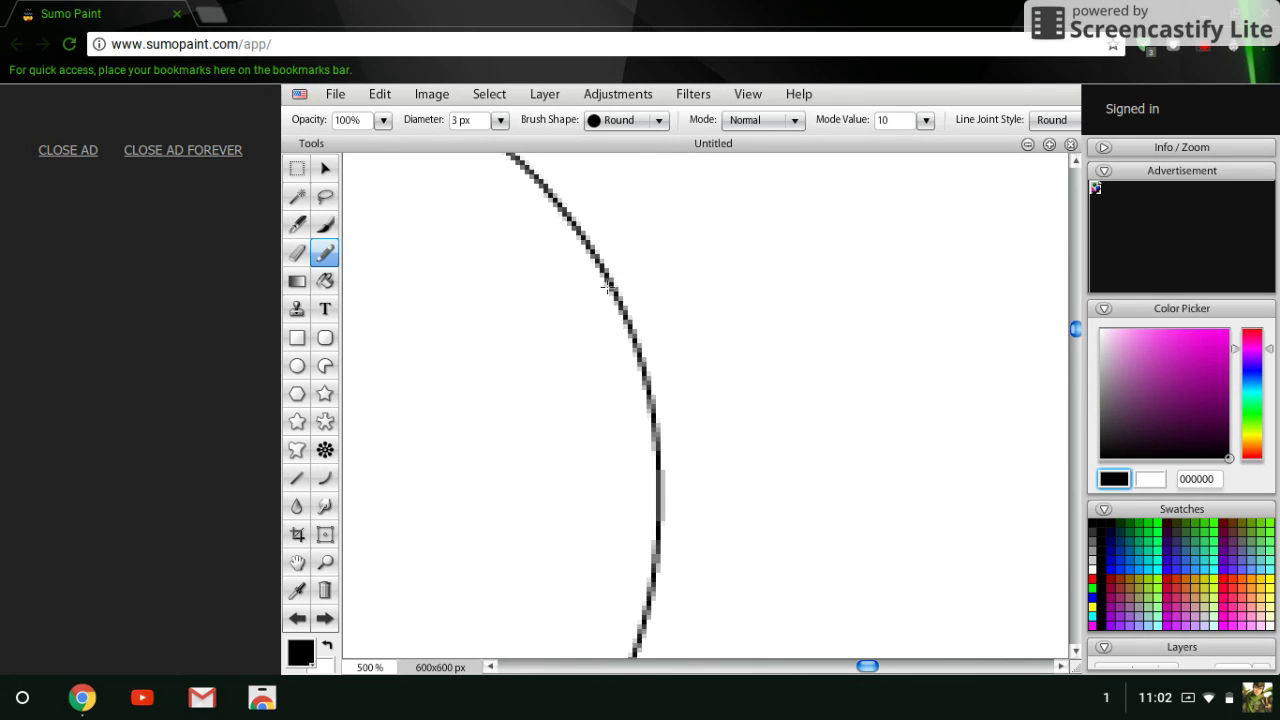
mouse_move(607, 287)
mouse_down()
mouse_move(644, 377)
mouse_move(660, 517)
mouse_move(634, 660)
mouse_up()
Trace over the top of the oval in 3 px black ink so the thick outline closes all around.
mouse_move(1075, 337)
mouse_down()
mouse_move(1075, 355)
mouse_move(1073, 276)
mouse_up()
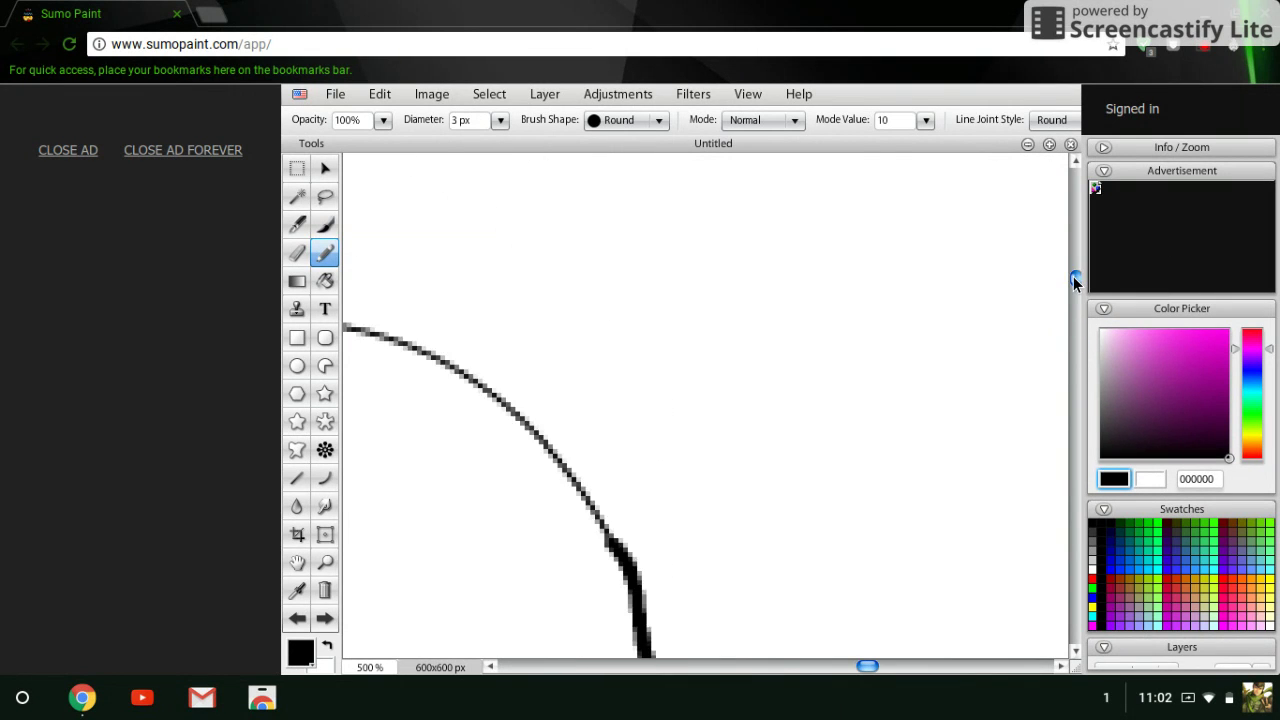
drag(870, 668, 830, 668)
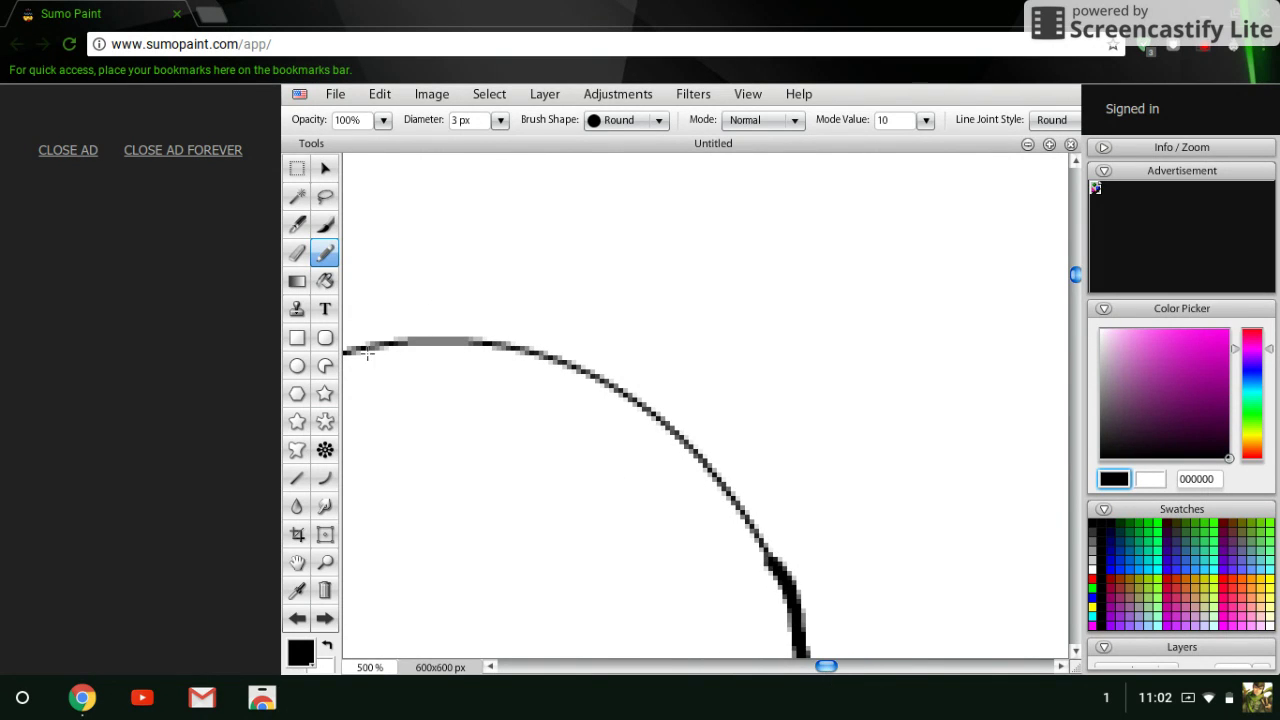
mouse_move(345, 352)
mouse_down()
mouse_move(465, 336)
mouse_move(621, 389)
mouse_move(716, 461)
mouse_move(800, 588)
mouse_up()
drag(821, 667, 752, 667)
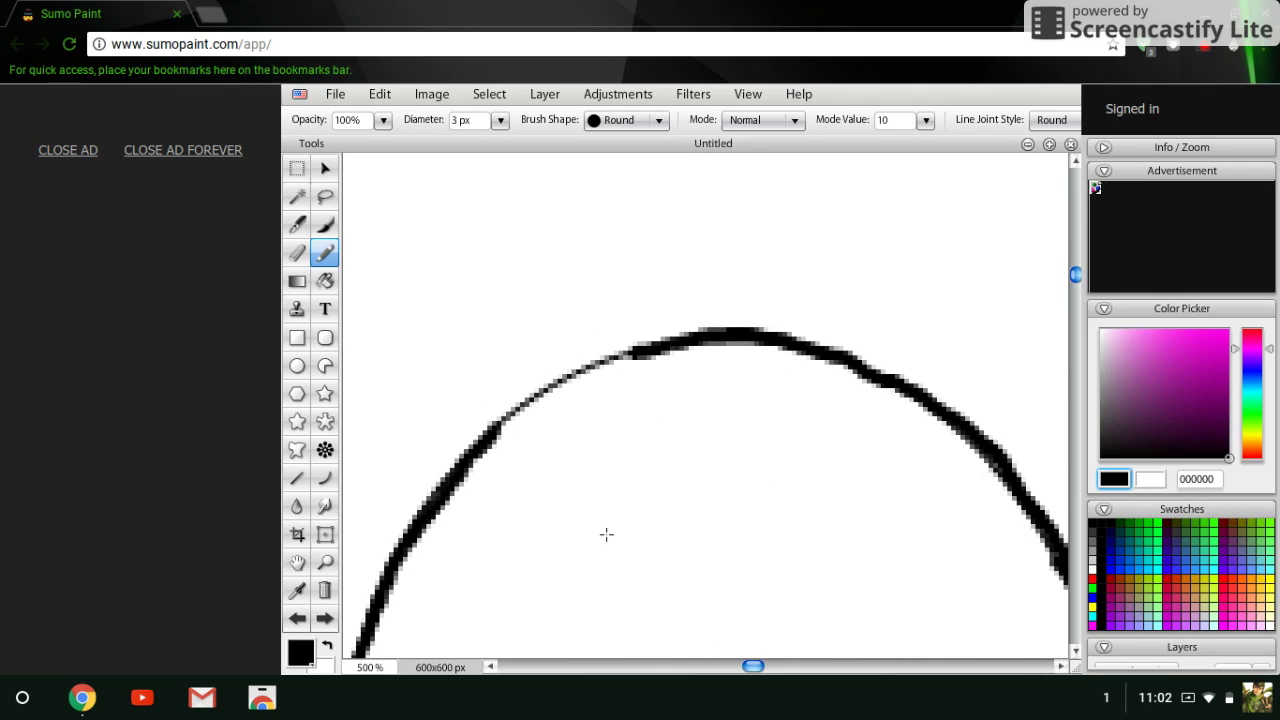
mouse_move(490, 434)
mouse_down()
mouse_move(587, 366)
mouse_move(652, 348)
mouse_up()
key(ctrl+z)
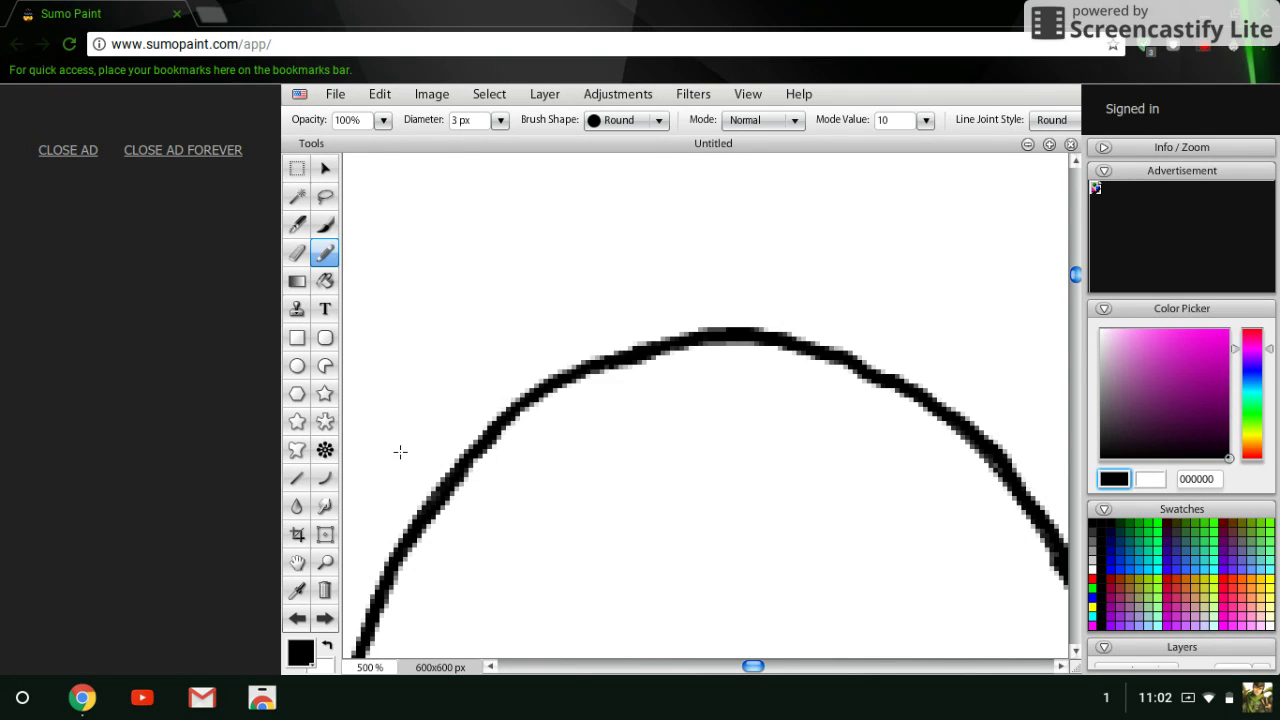
Draw spiky, leaf-like hair rising from both sides of the oval head to the canvas's upper edge in 3 px ink.
click(325, 562)
click(537, 118)
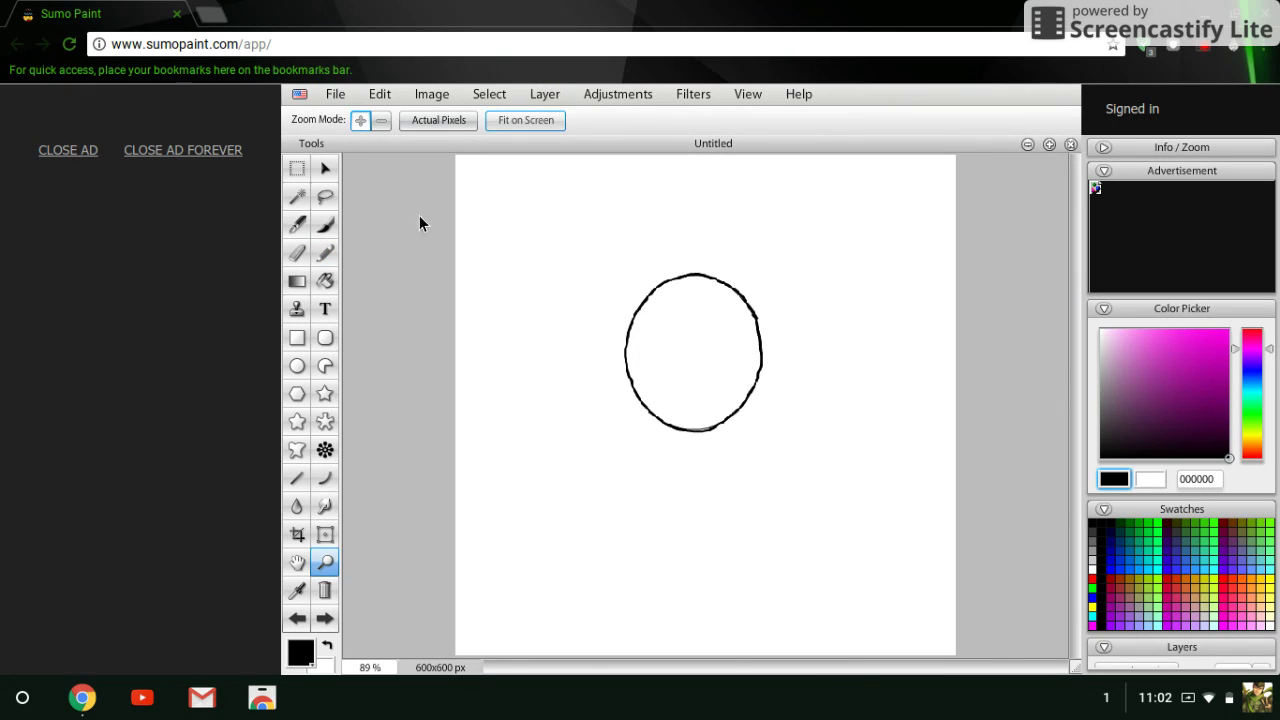
click(324, 256)
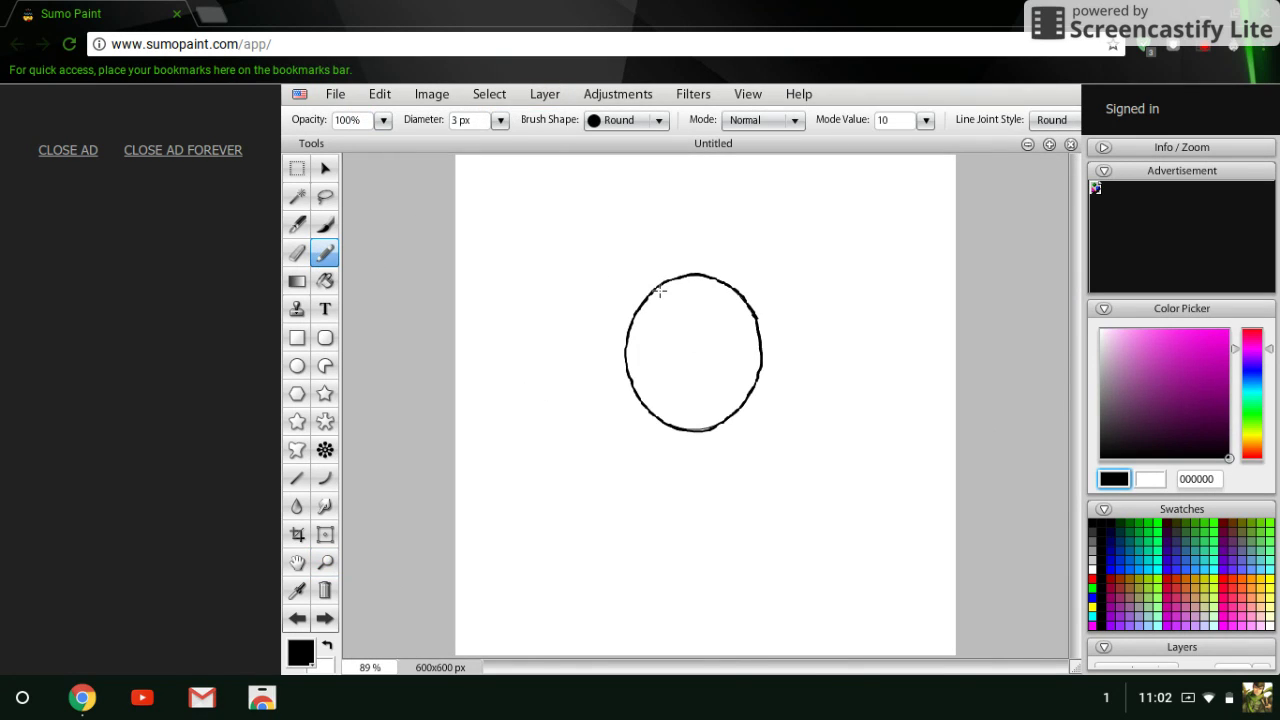
mouse_move(659, 286)
mouse_down()
mouse_move(625, 244)
mouse_move(663, 240)
mouse_move(628, 189)
mouse_move(670, 196)
mouse_move(638, 146)
mouse_up()
mouse_move(727, 167)
mouse_down()
mouse_move(749, 196)
mouse_move(727, 234)
mouse_move(754, 233)
mouse_move(726, 289)
mouse_up()
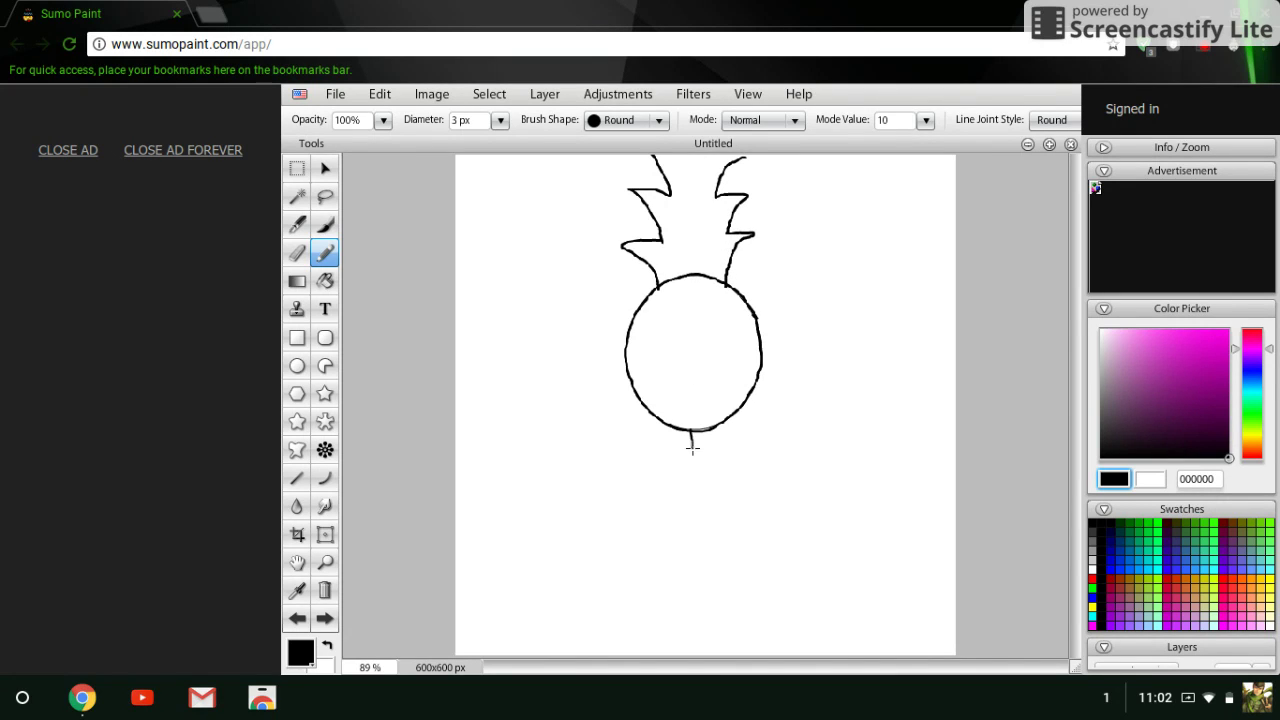
Draw the neck and pointed collar under the head, plus the torso with one bent arm and one hanging arm.
mouse_move(687, 464)
mouse_down()
mouse_move(702, 477)
mouse_move(722, 462)
mouse_move(710, 432)
mouse_up()
drag(708, 458, 707, 465)
mouse_move(726, 455)
mouse_down()
mouse_move(750, 476)
mouse_move(750, 589)
mouse_move(770, 666)
mouse_up()
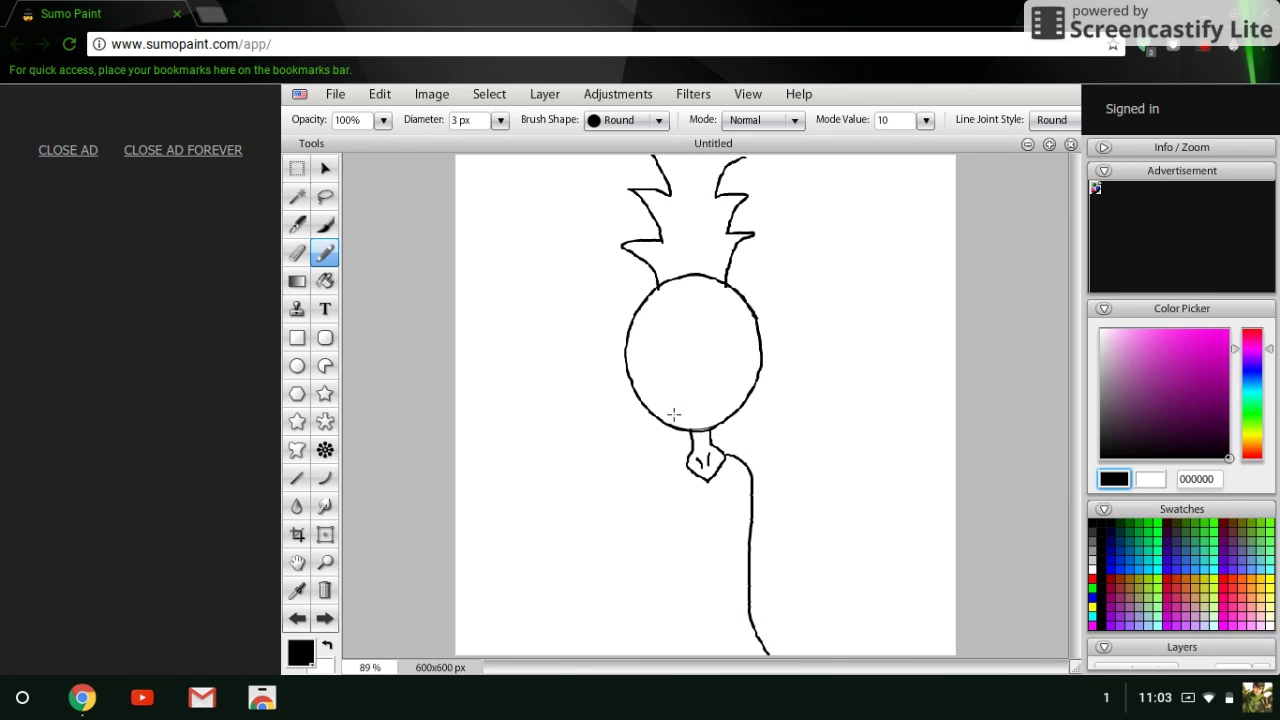
mouse_move(686, 464)
mouse_down()
mouse_move(680, 478)
mouse_move(652, 469)
mouse_move(645, 533)
mouse_move(661, 540)
mouse_move(690, 517)
mouse_move(683, 670)
mouse_up()
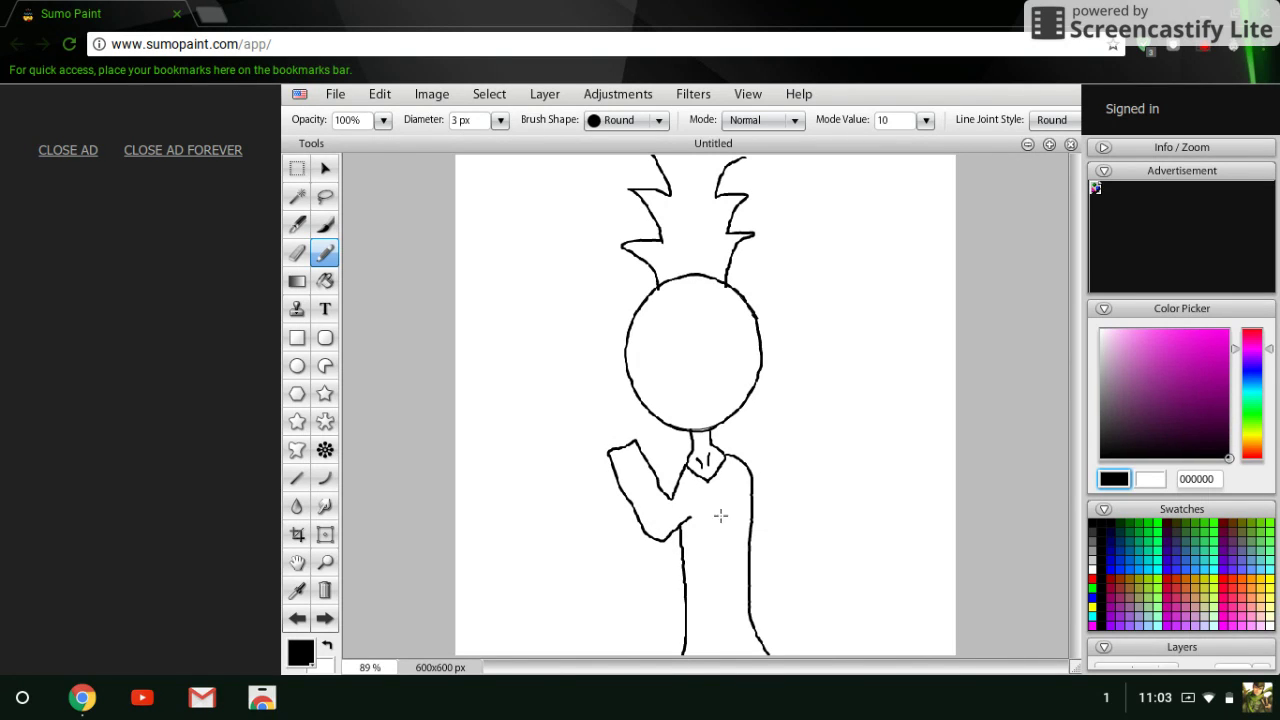
mouse_move(724, 499)
mouse_down()
mouse_move(722, 588)
mouse_move(743, 663)
mouse_move(738, 651)
mouse_up()
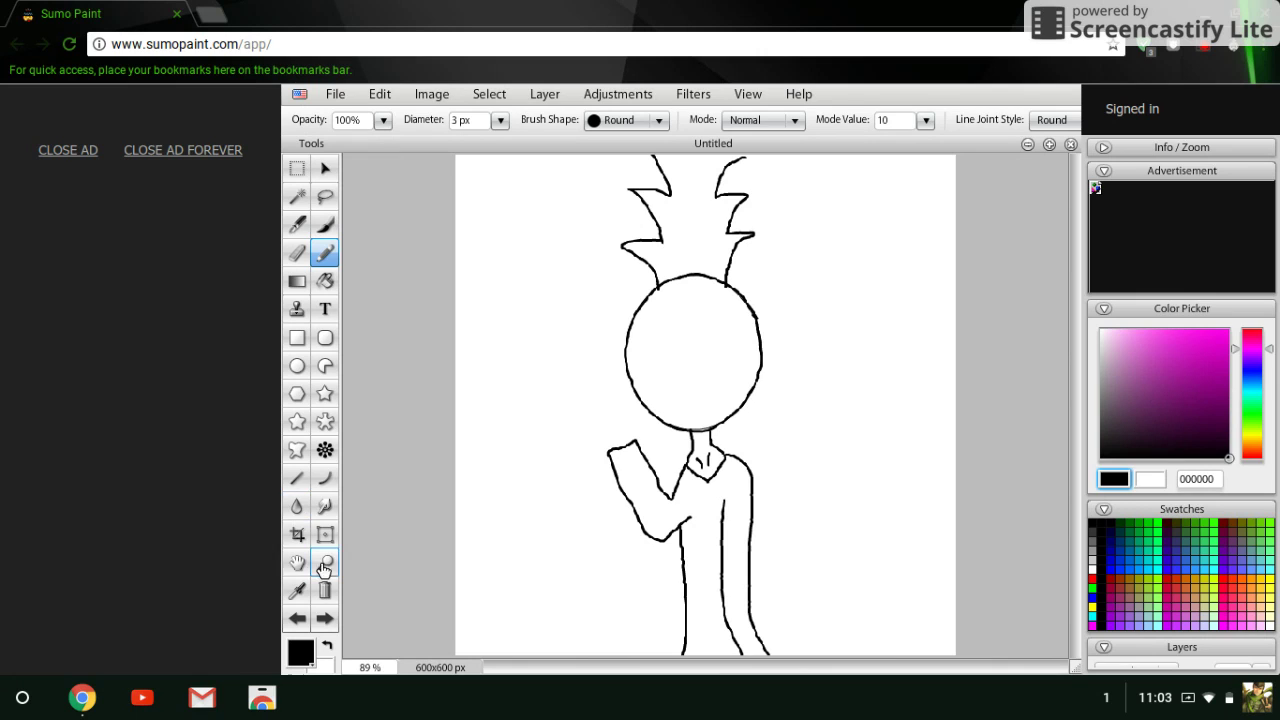
Erase the bent arm beside the collar using the 30 px Dry Brush eraser at 100% flow.
click(299, 256)
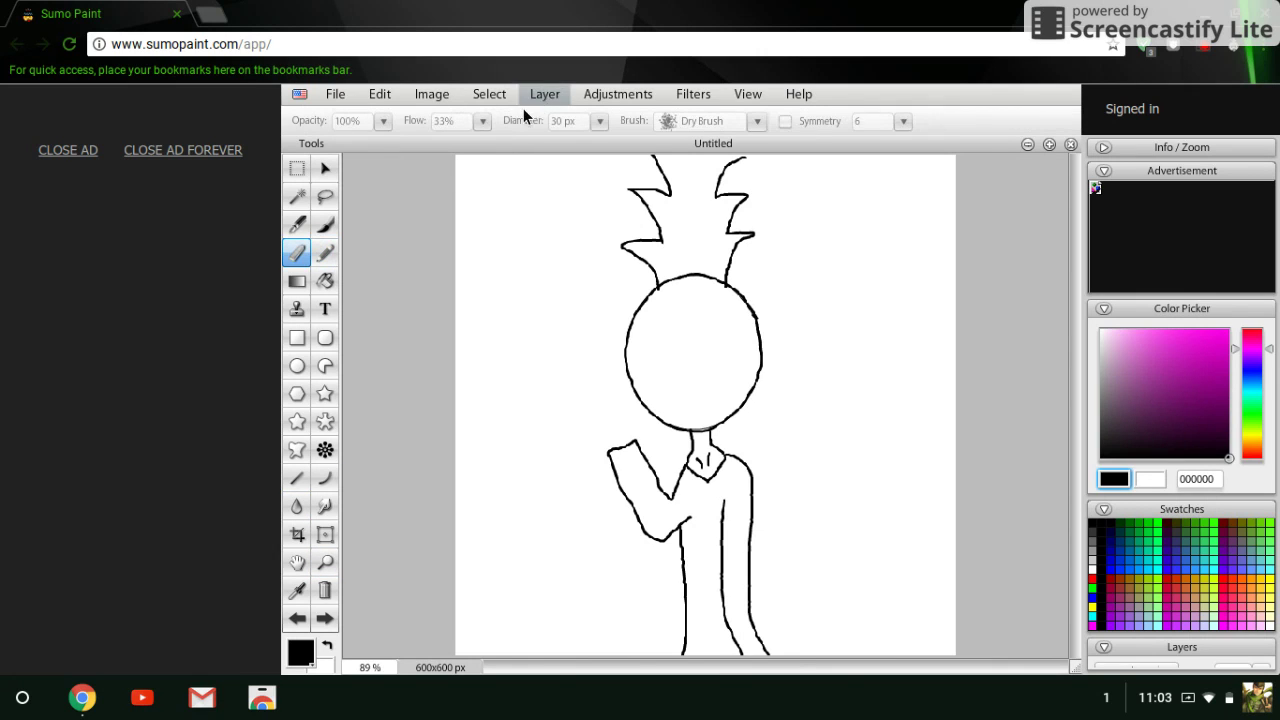
click(482, 121)
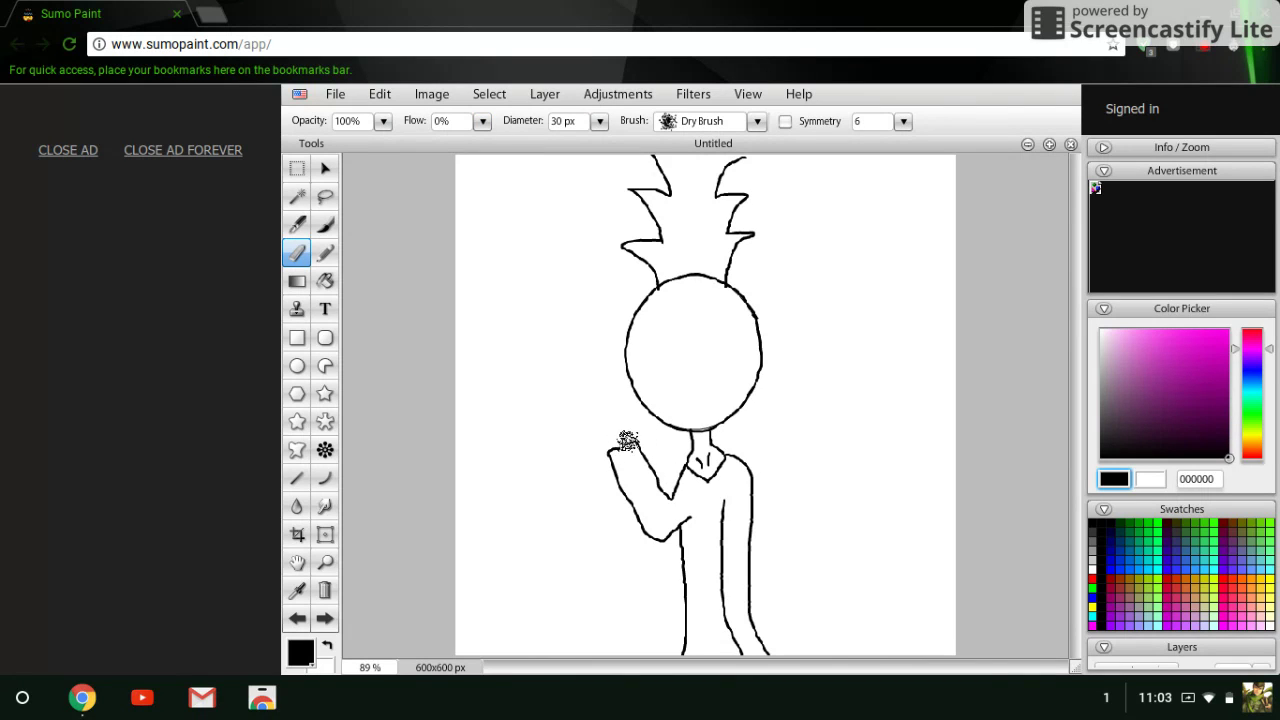
click(482, 122)
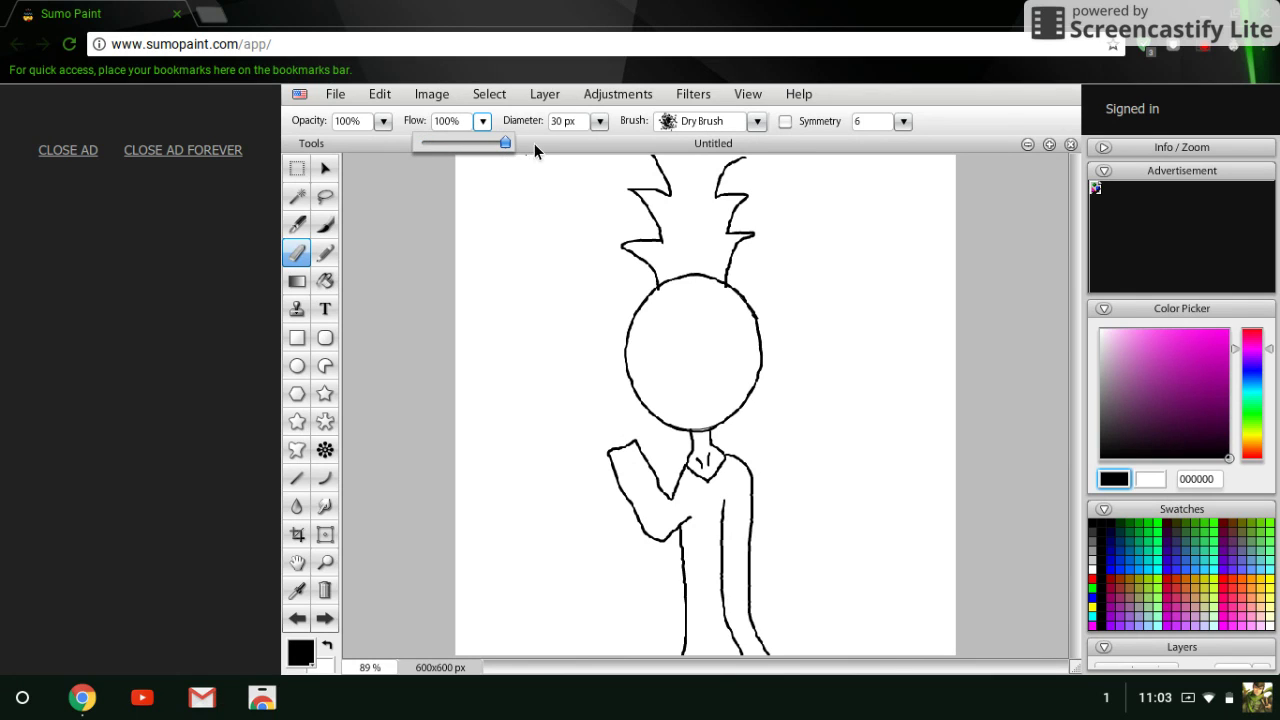
mouse_move(658, 486)
mouse_down()
mouse_move(633, 449)
mouse_move(614, 485)
mouse_move(671, 543)
mouse_move(692, 517)
mouse_move(684, 472)
mouse_up()
Redraw the arm in 3 px ink as a longer raised arm with a horns hand sign, joined to the torso's side.
click(325, 254)
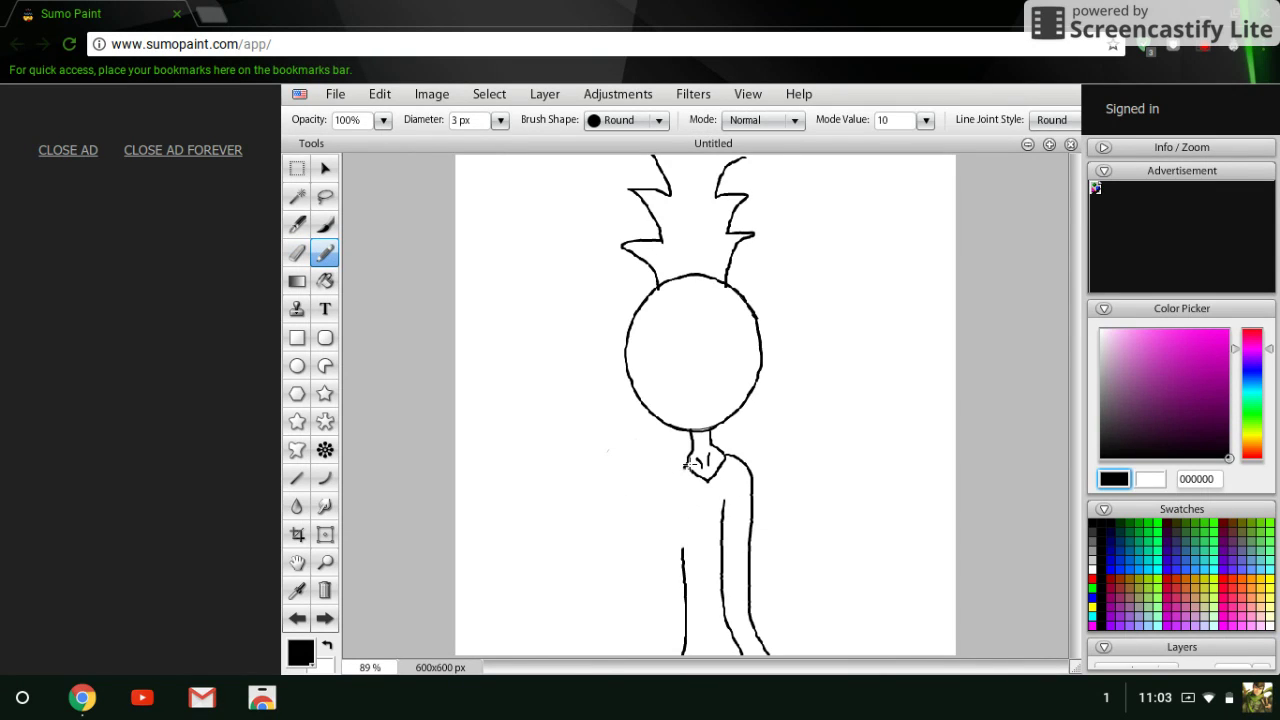
mouse_move(690, 463)
mouse_down()
mouse_move(640, 466)
mouse_move(590, 377)
mouse_move(552, 385)
mouse_move(621, 491)
mouse_move(679, 514)
mouse_move(690, 562)
mouse_up()
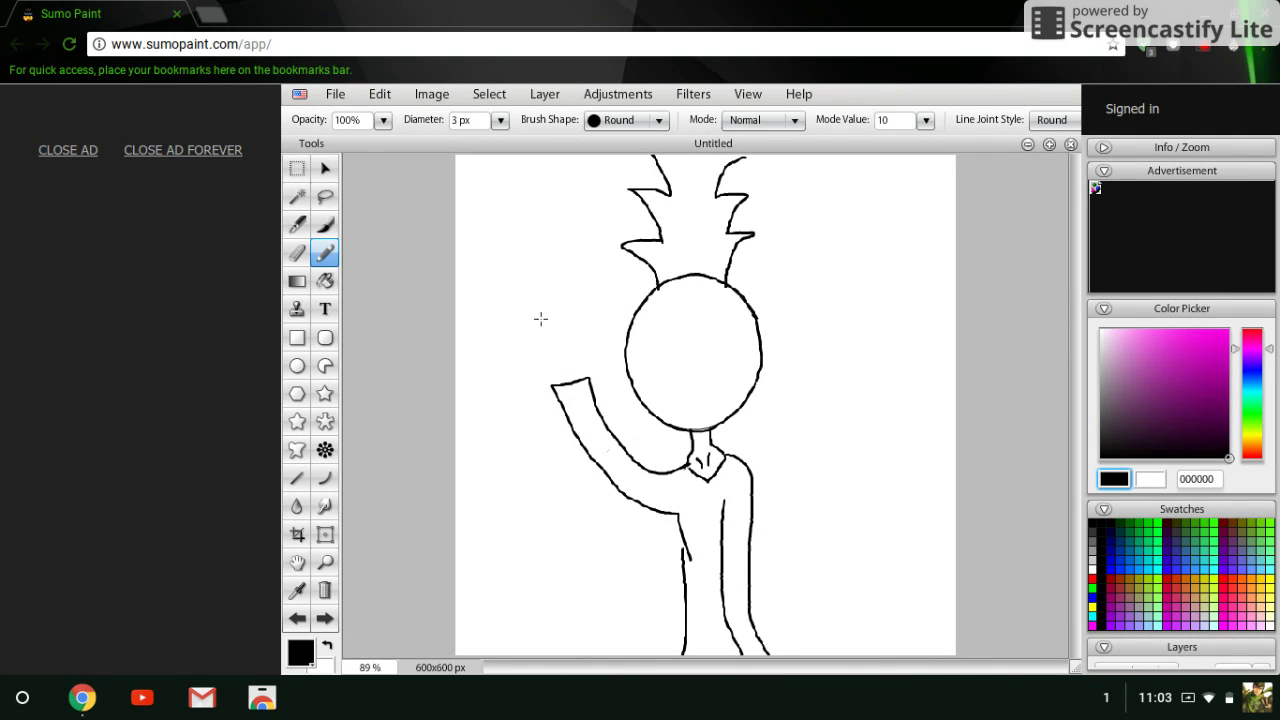
mouse_move(560, 378)
mouse_down()
mouse_move(541, 362)
mouse_move(534, 316)
mouse_move(553, 339)
mouse_move(571, 335)
mouse_up()
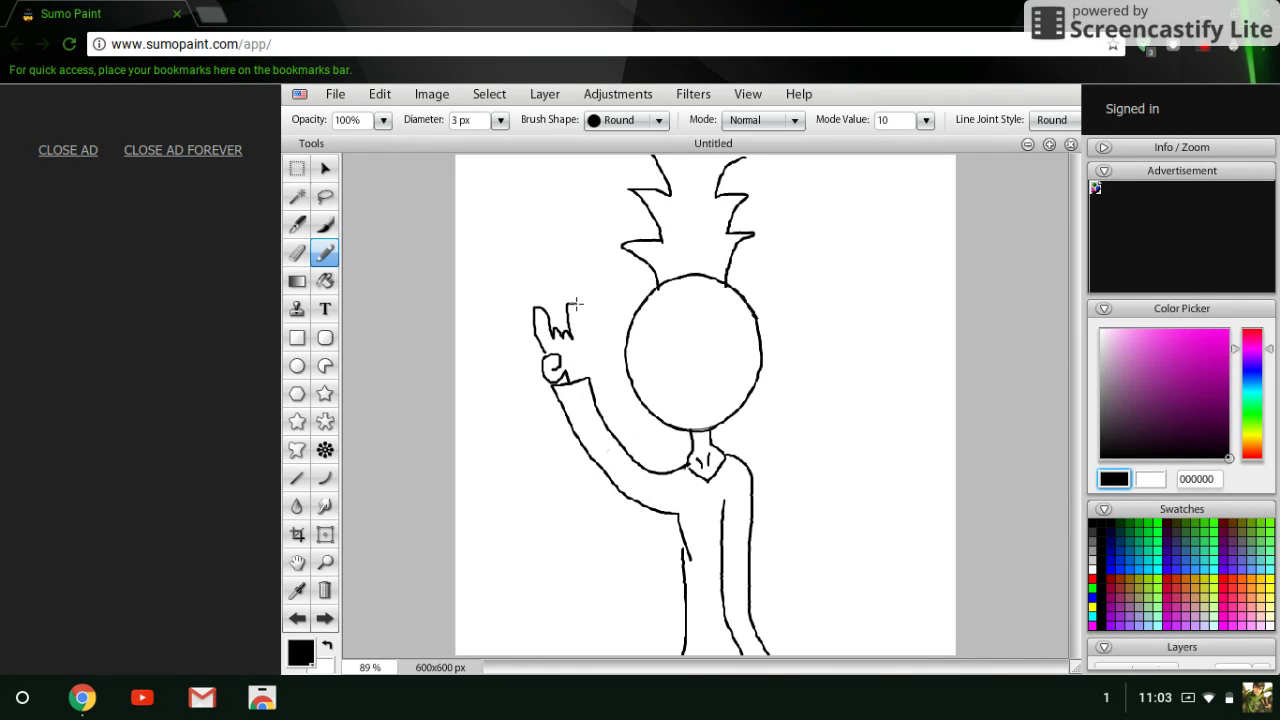
drag(580, 377, 586, 360)
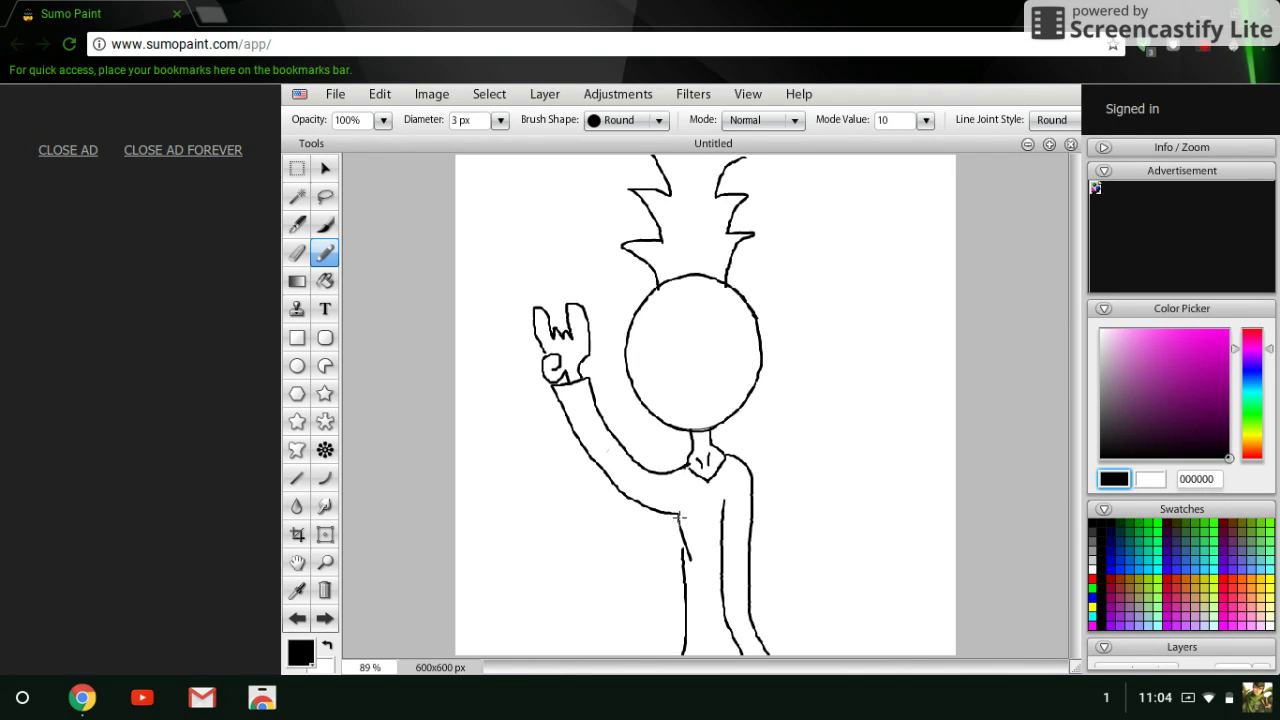
drag(677, 520, 686, 565)
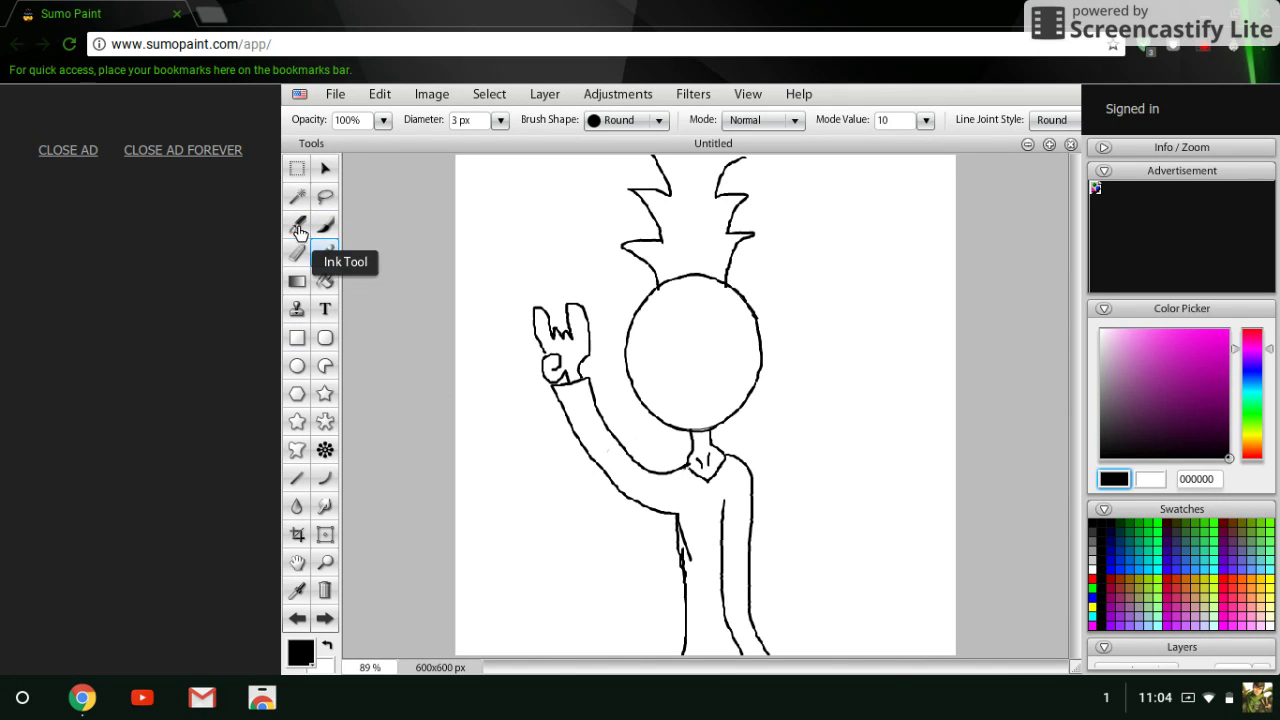
Erase the stray line inside the torso below the raised arm with a 30 px Circle brush eraser.
click(297, 253)
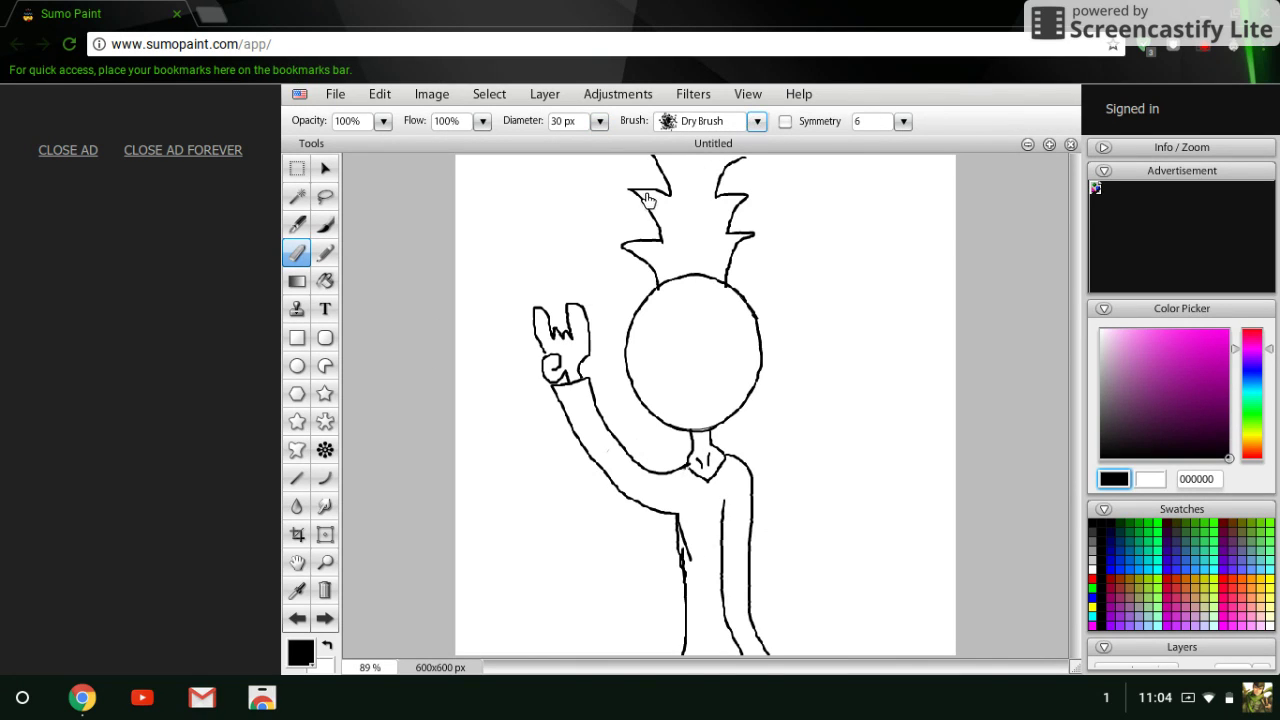
click(748, 121)
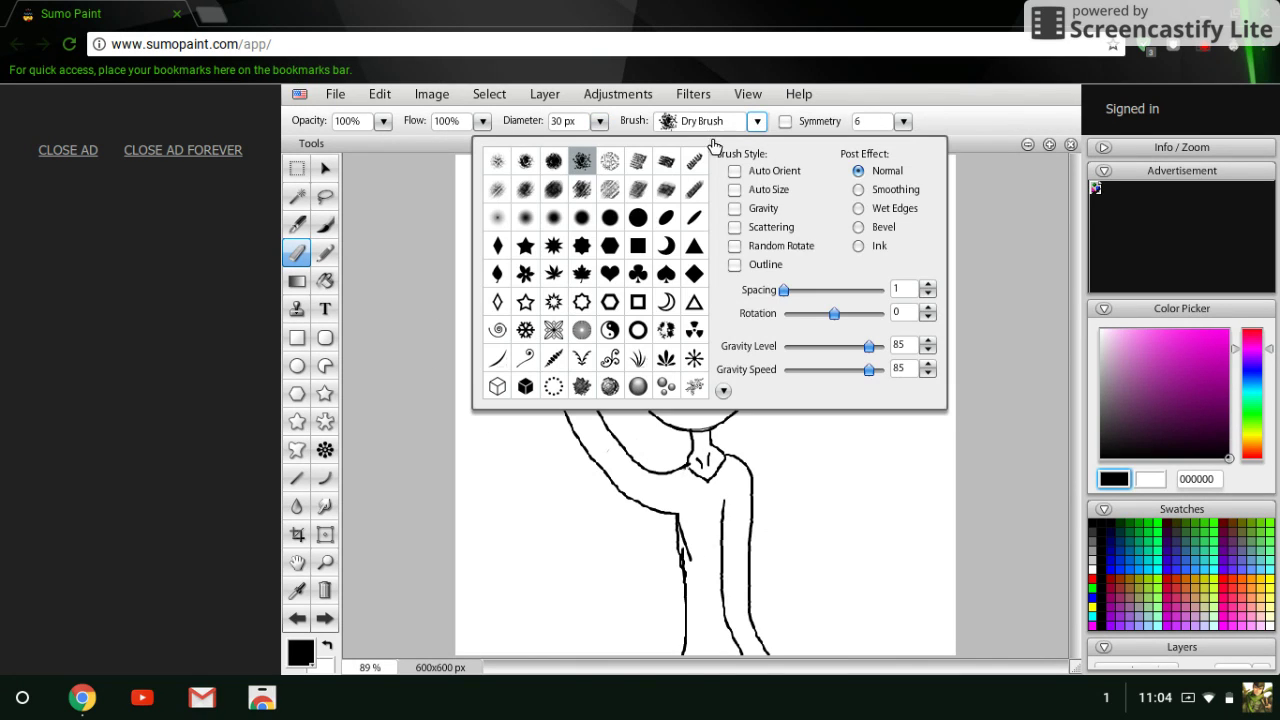
click(638, 217)
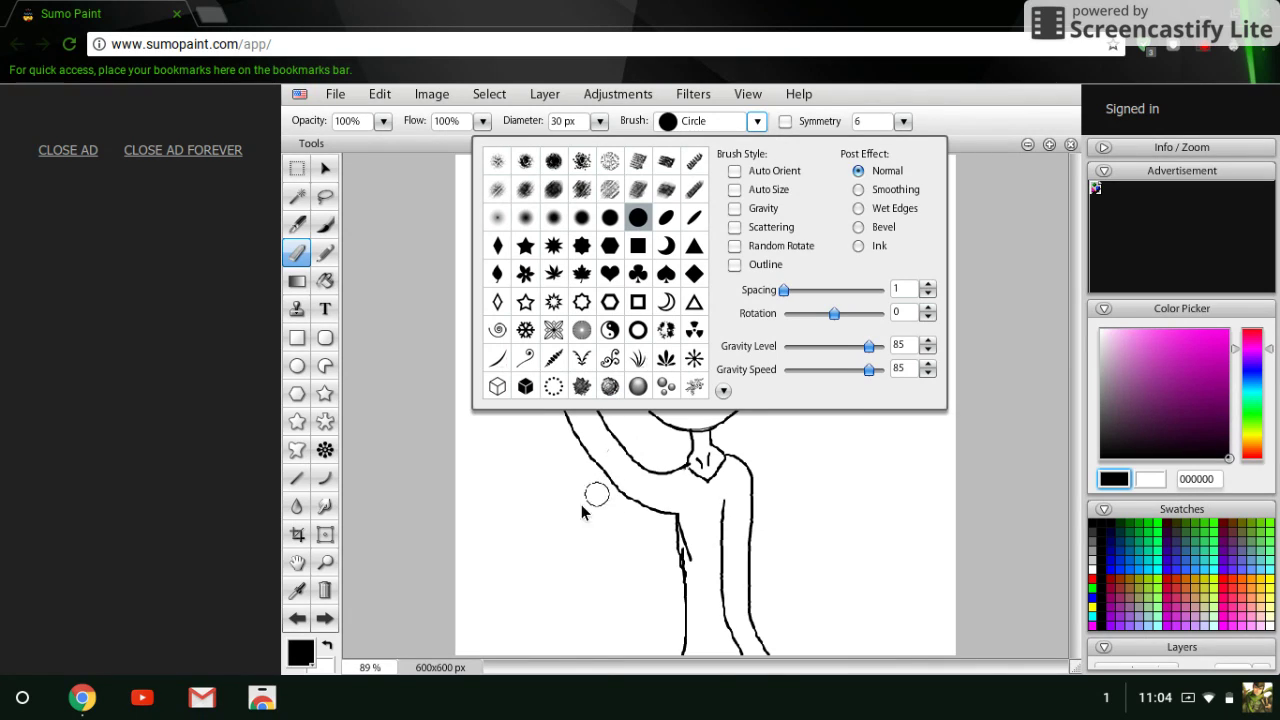
click(426, 454)
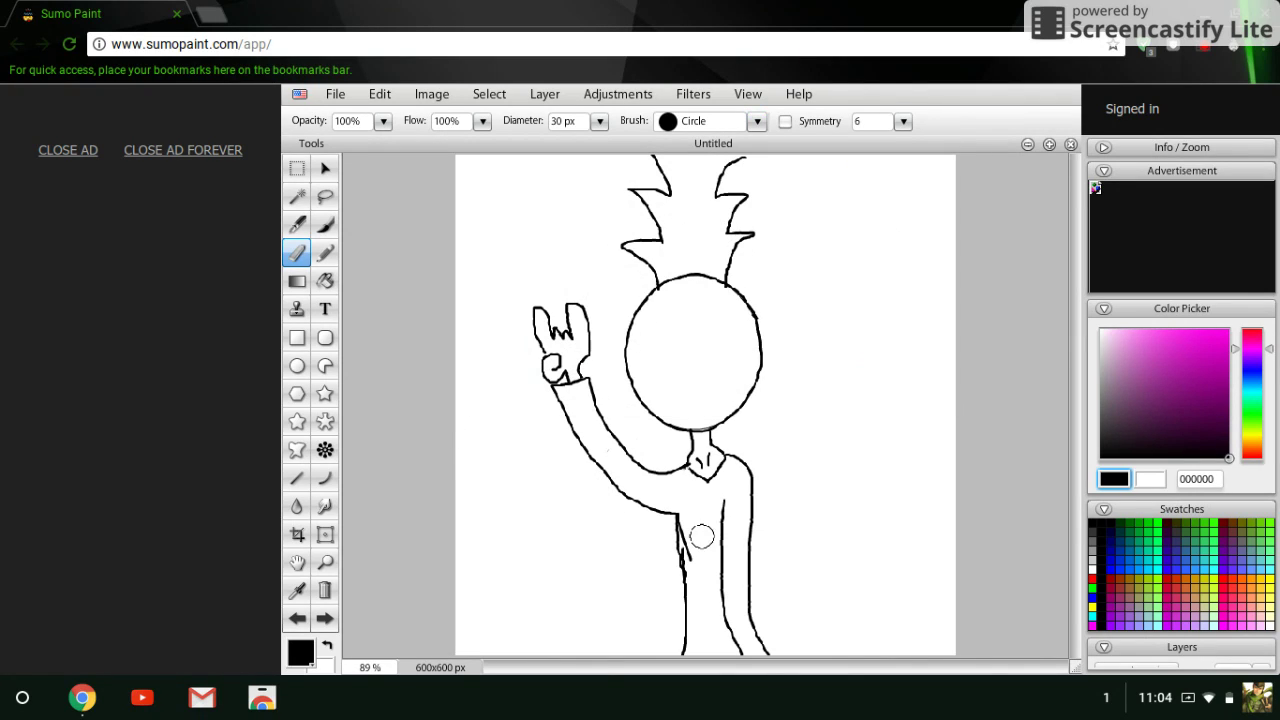
mouse_move(692, 524)
mouse_down()
mouse_move(694, 572)
mouse_move(693, 555)
mouse_up()
Draw sunglasses with two lenses and a bridge, a small nose and a slanted mouth on the face in 3 px ink.
click(323, 256)
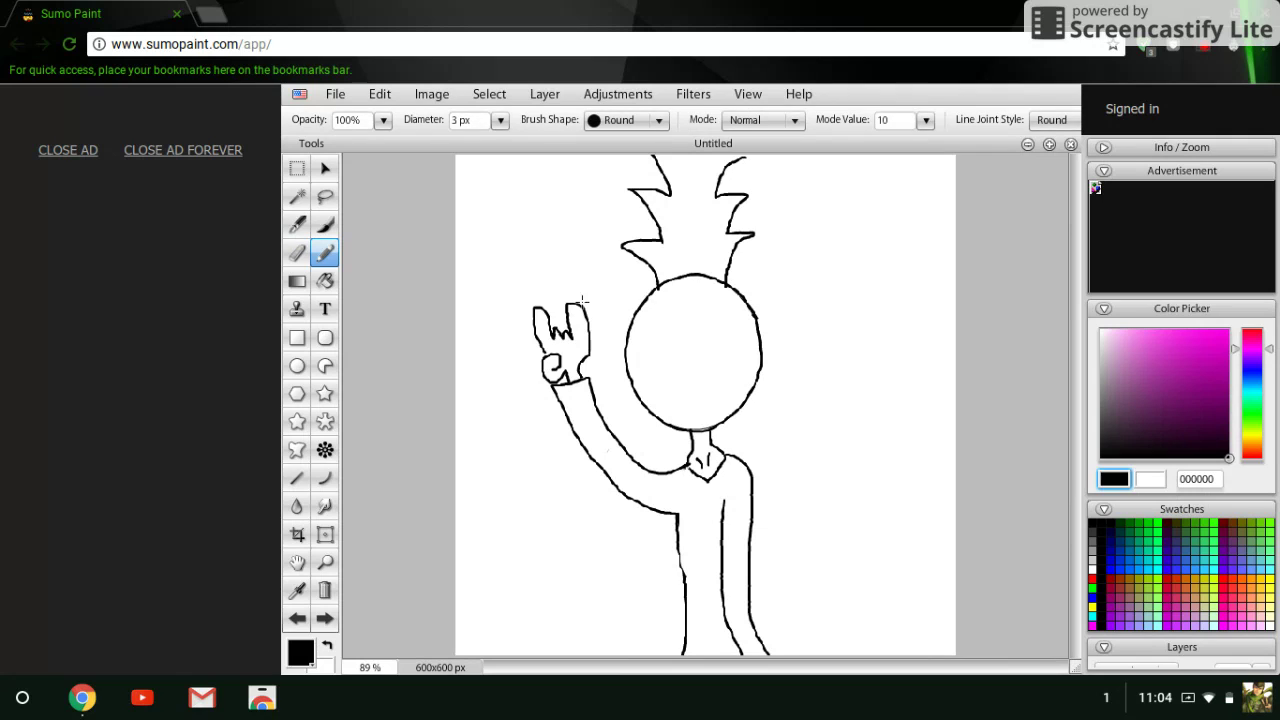
mouse_move(651, 318)
mouse_down()
mouse_move(688, 318)
mouse_move(688, 351)
mouse_move(641, 354)
mouse_move(632, 319)
mouse_move(690, 313)
mouse_up()
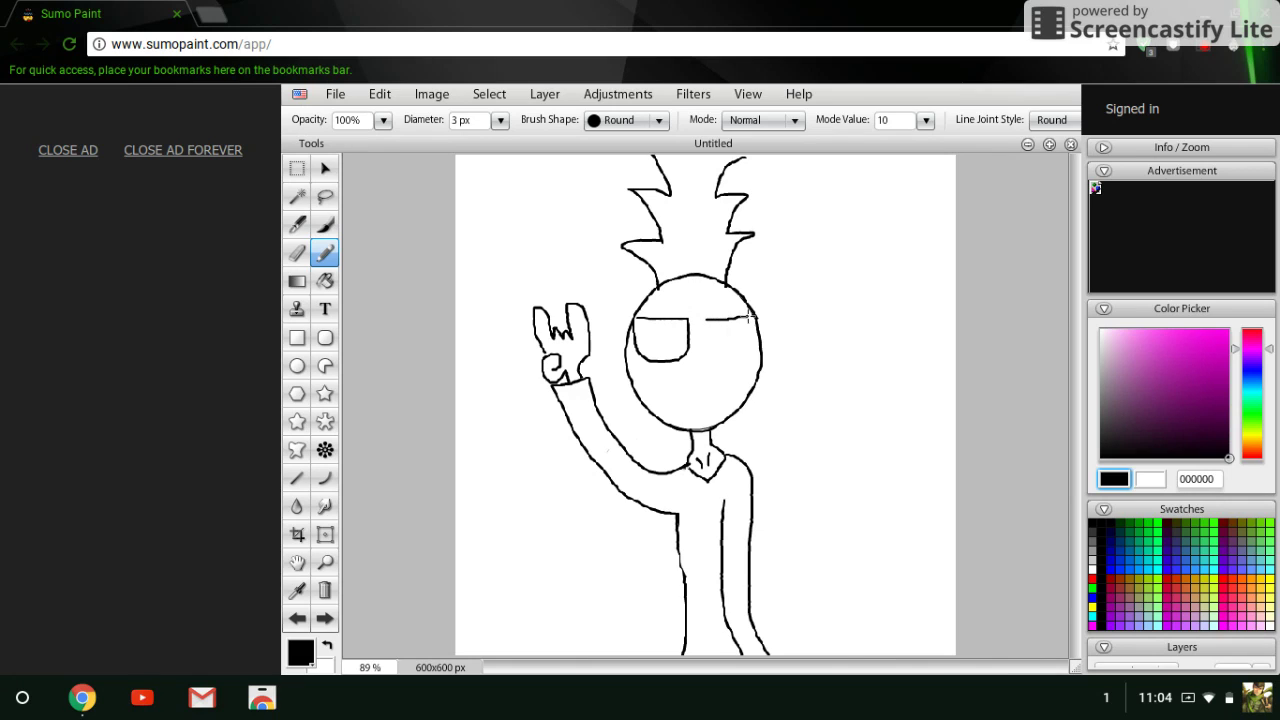
mouse_move(748, 340)
mouse_down()
mouse_move(730, 358)
mouse_move(702, 357)
mouse_move(703, 320)
mouse_up()
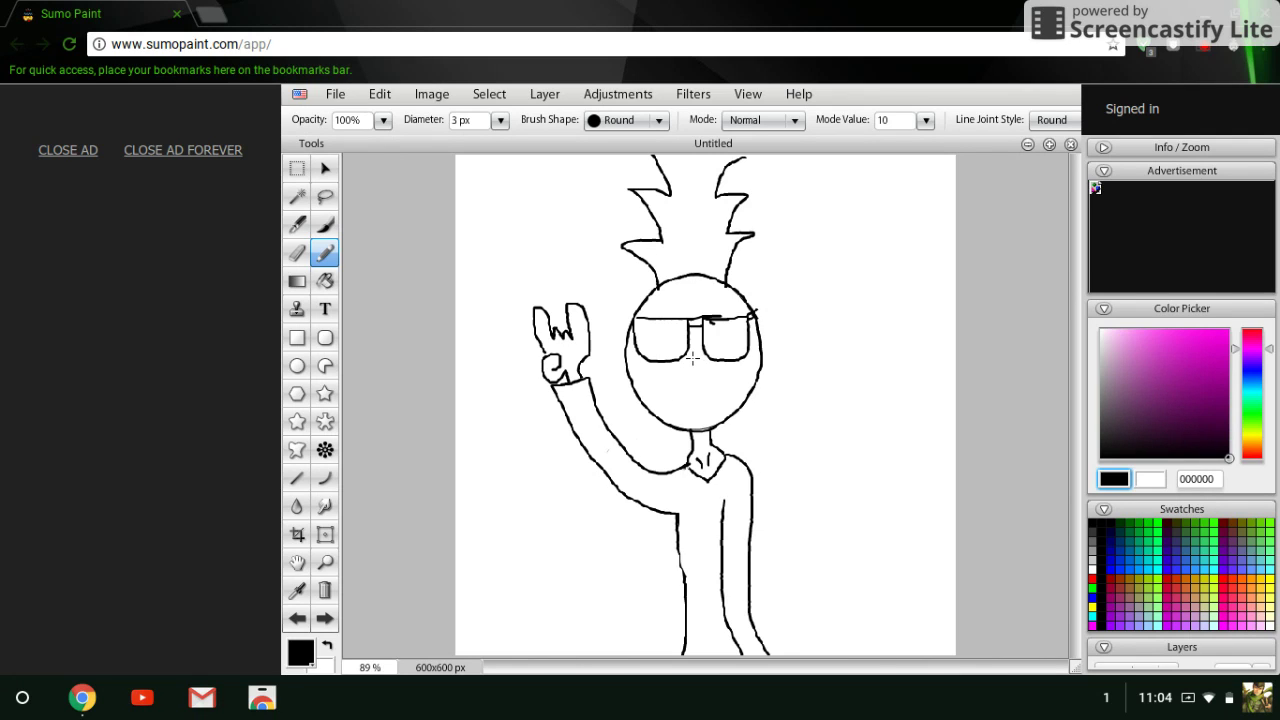
drag(706, 401, 729, 382)
Fill both sunglass lenses and the bridge between them with black at 10% tolerance.
click(325, 281)
click(668, 340)
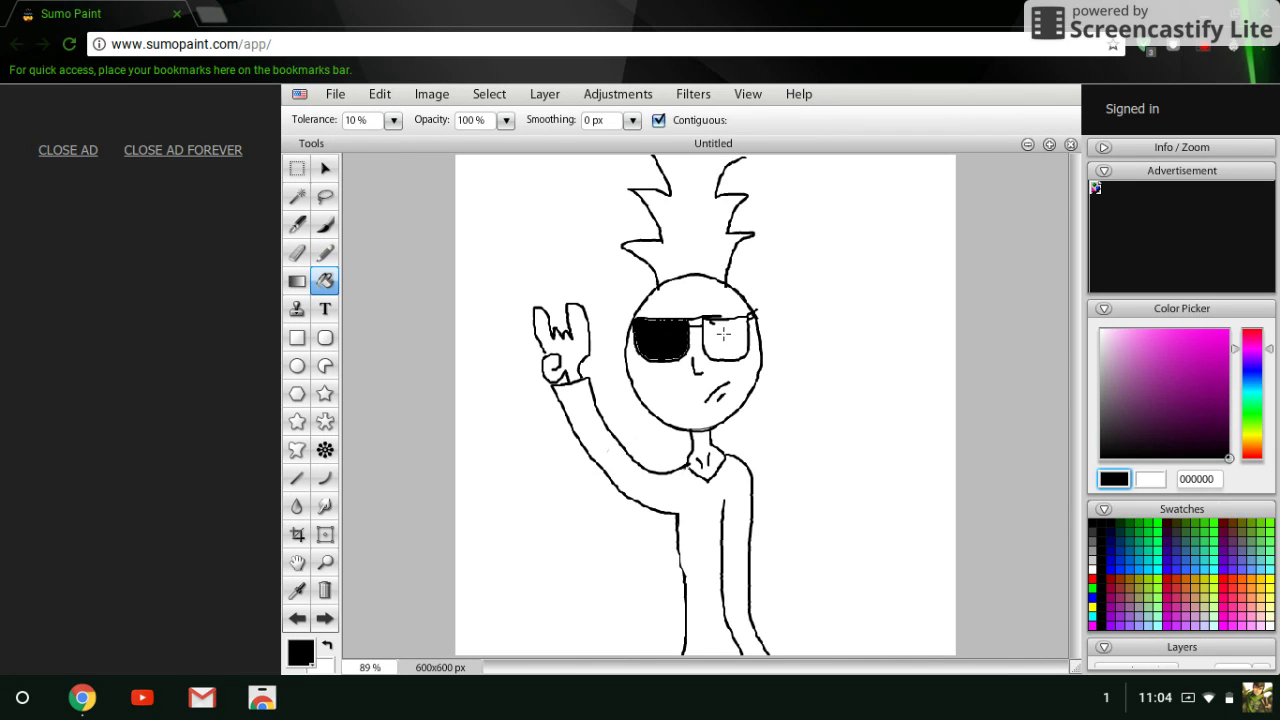
click(724, 334)
click(706, 320)
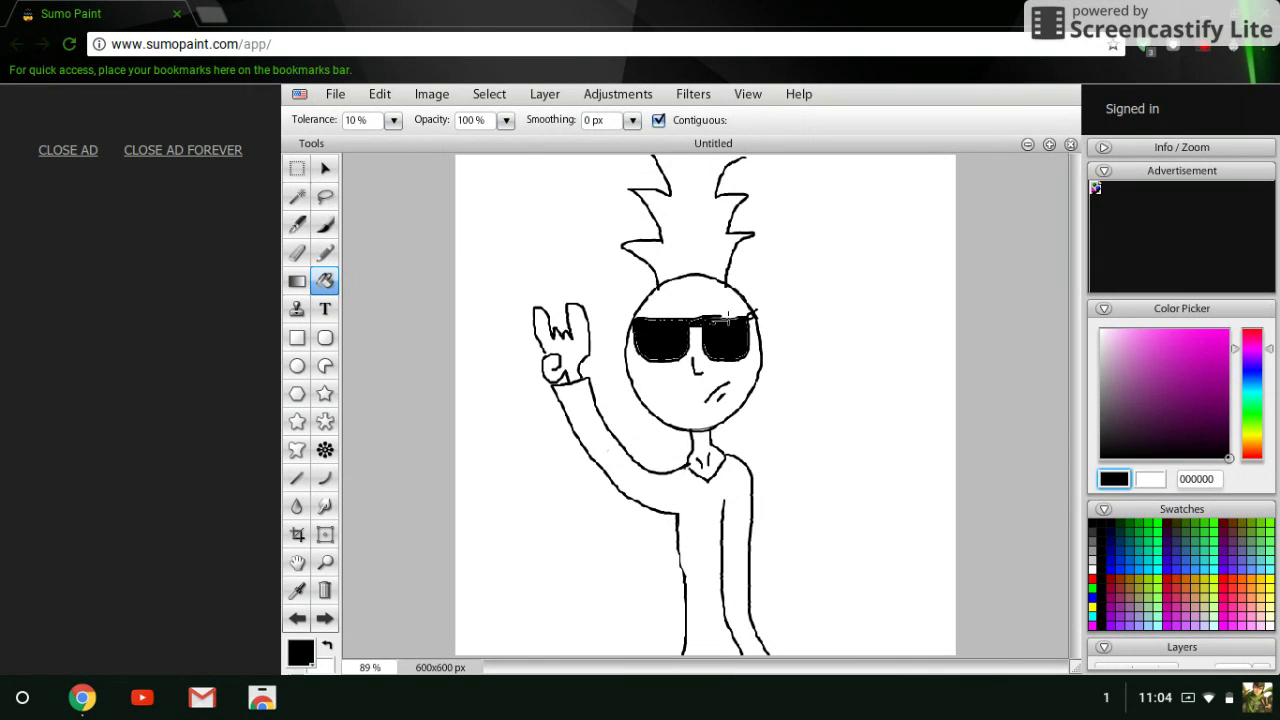
Fill the head above and below the sunglasses with bright yellow (eeff3f) at 10% tolerance.
click(328, 251)
click(326, 283)
click(1249, 436)
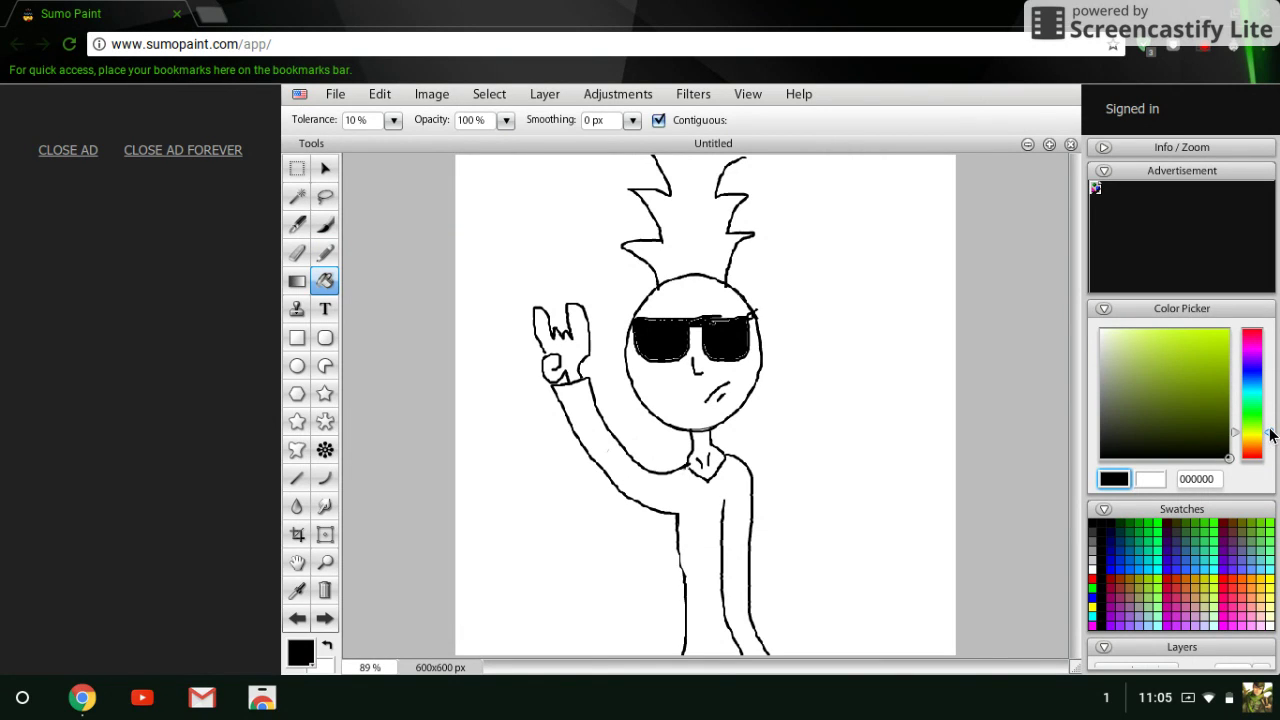
drag(1256, 433, 1255, 435)
click(1198, 336)
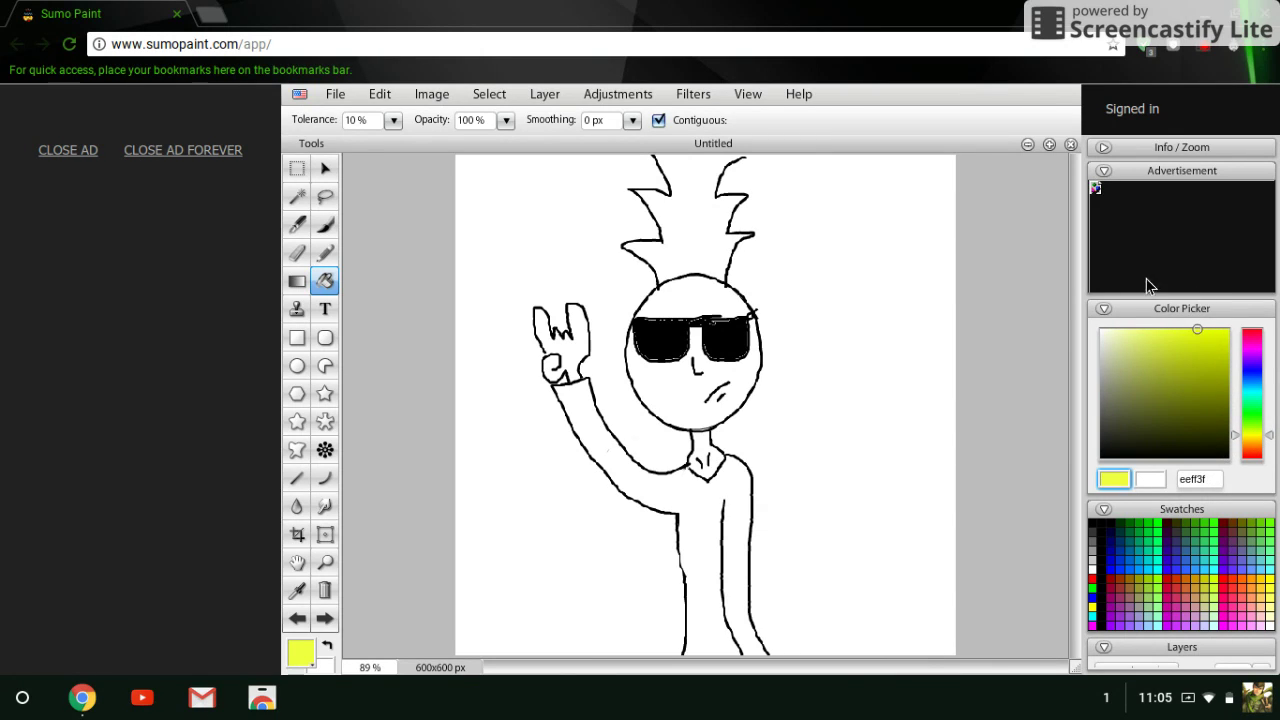
click(715, 300)
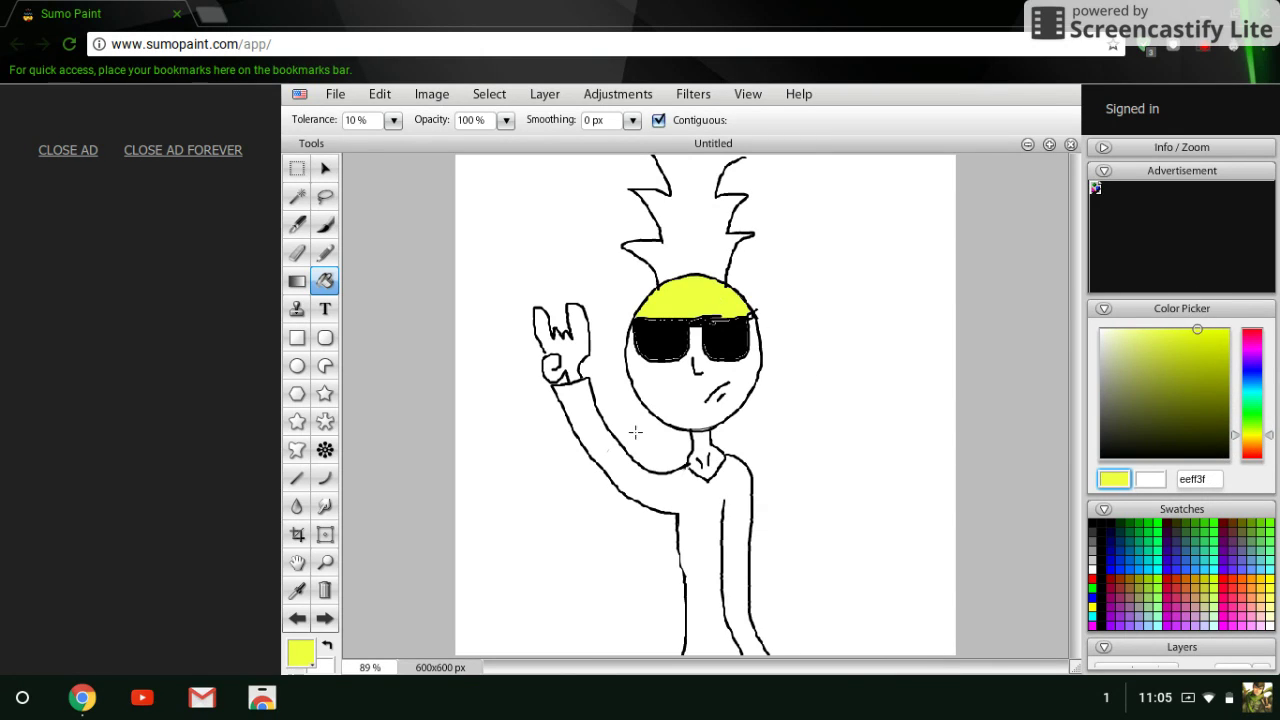
click(672, 390)
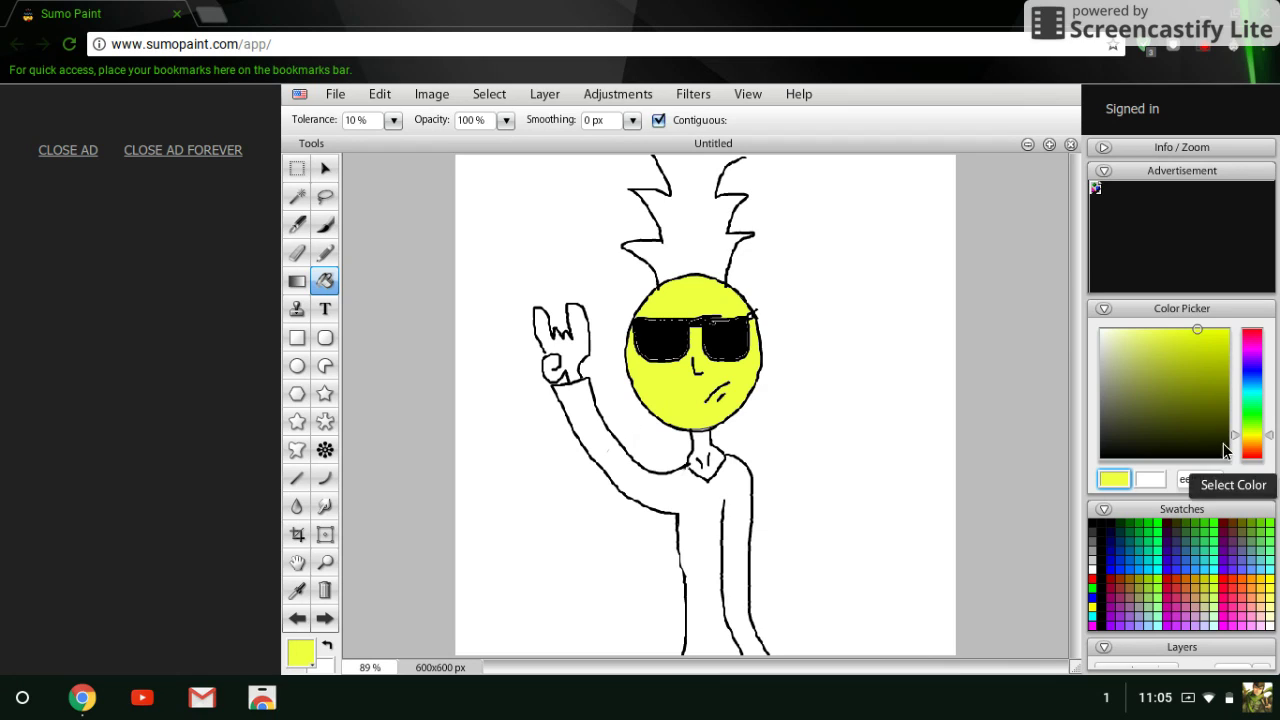
Fill the neck, the raised hand and the background on both sides of the character with the same yellow.
click(703, 442)
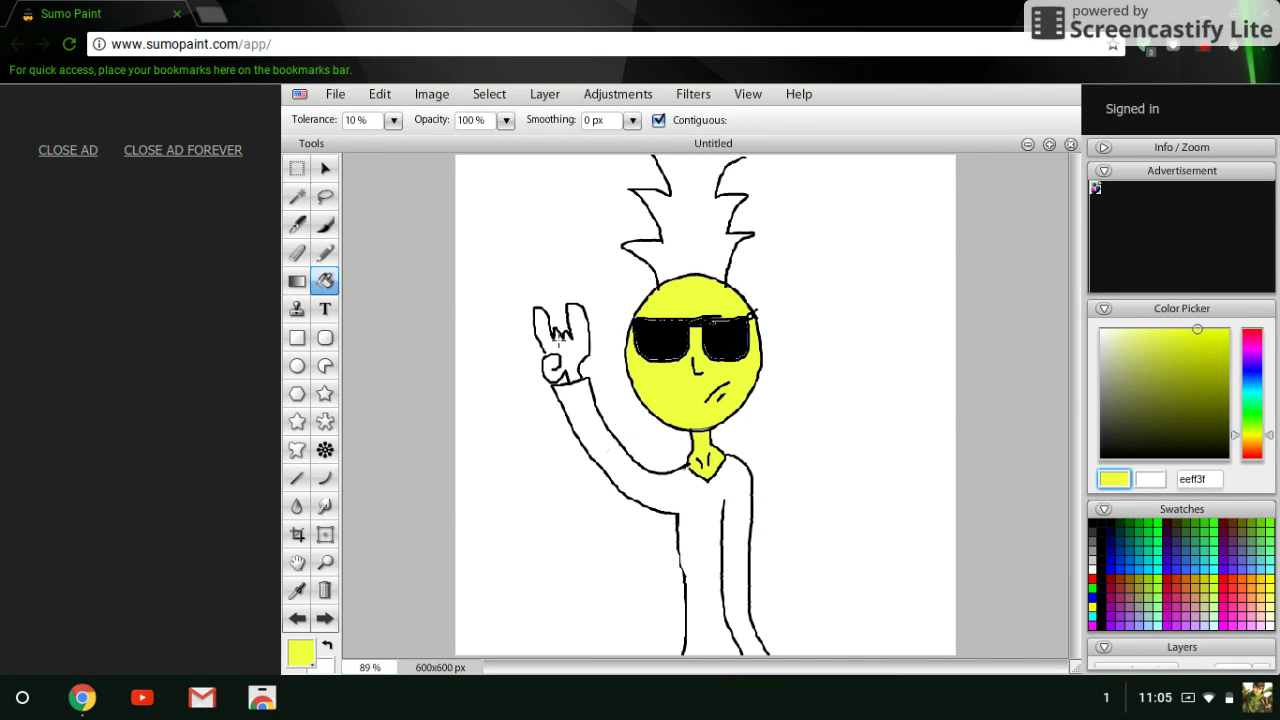
click(566, 347)
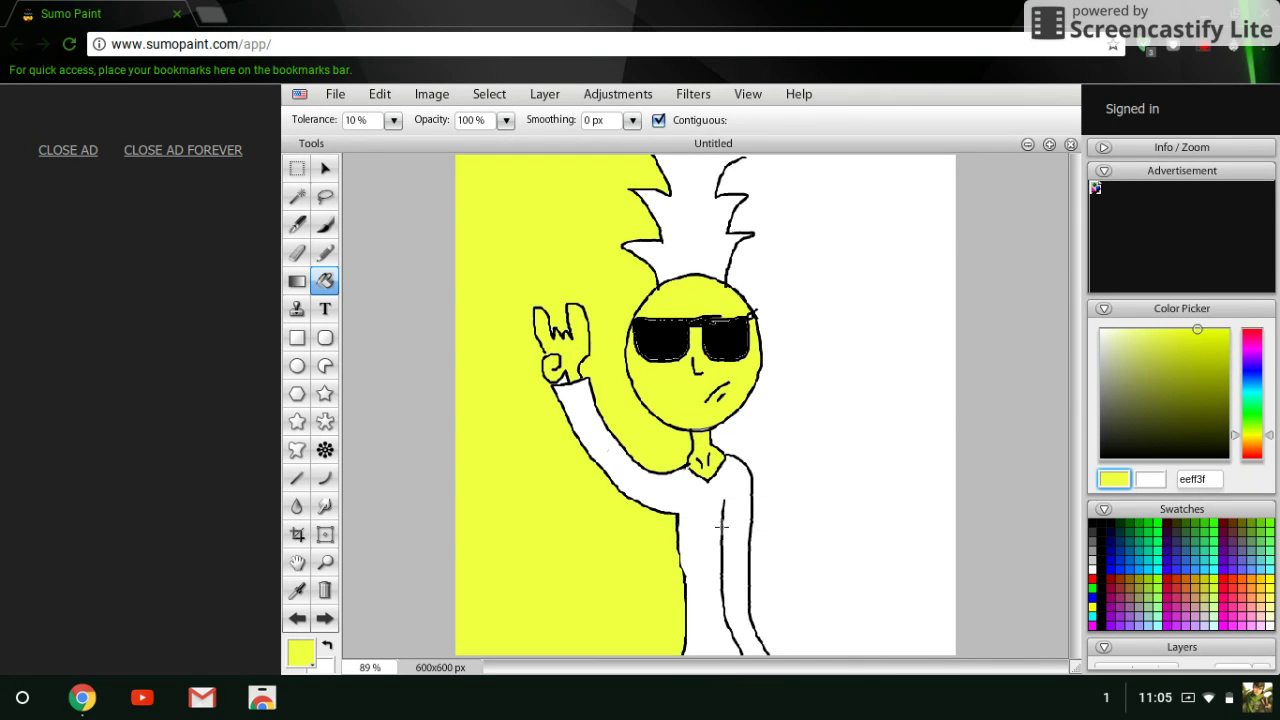
click(867, 466)
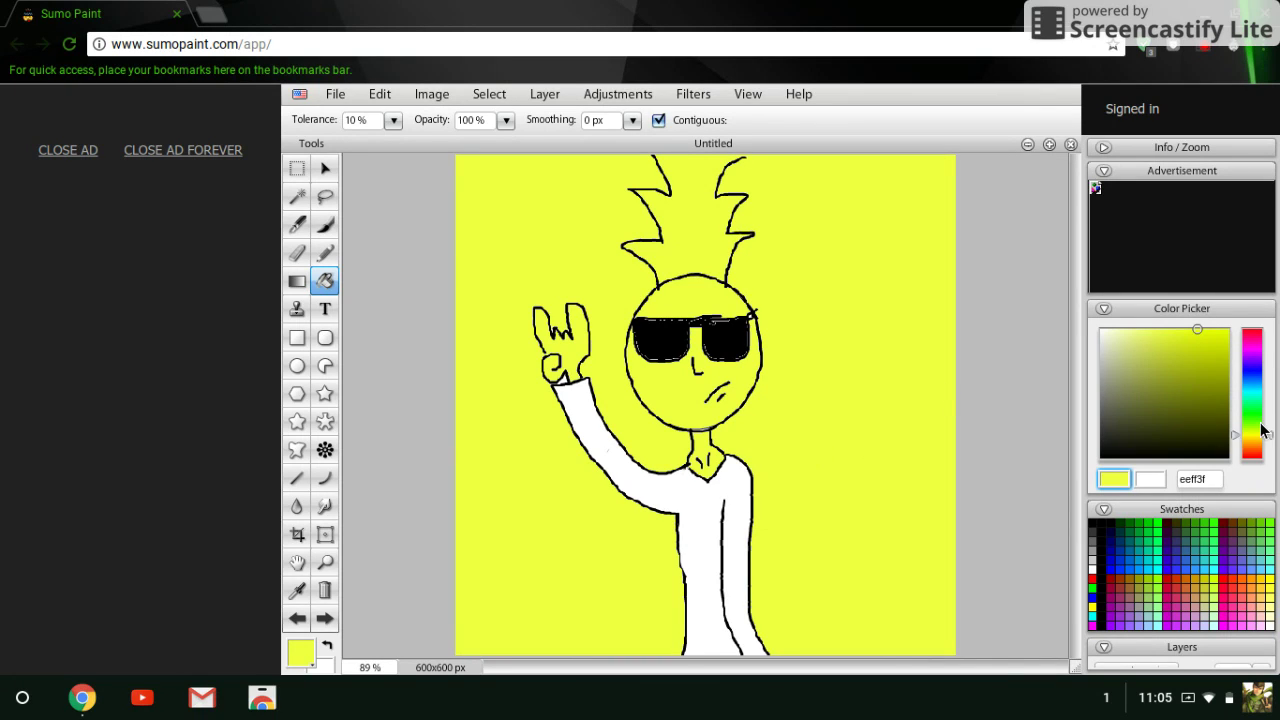
Fill the spiky hair with bright green (3fff50).
click(1254, 420)
click(697, 263)
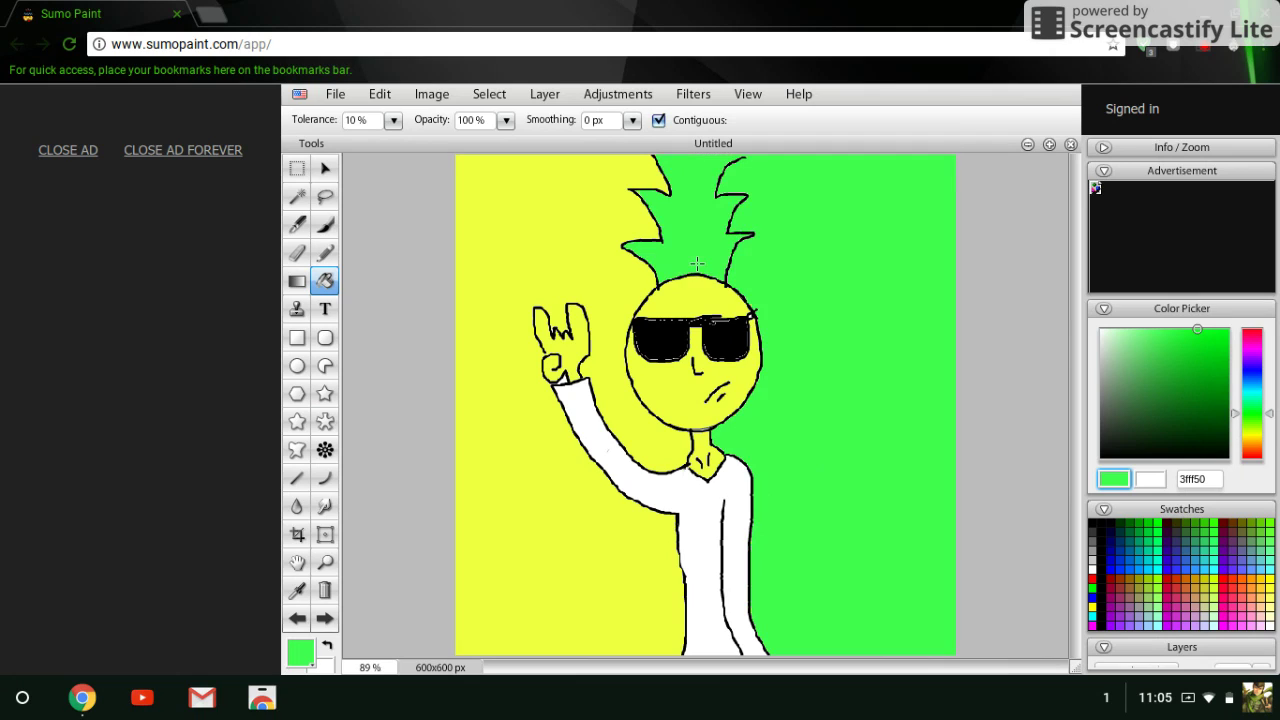